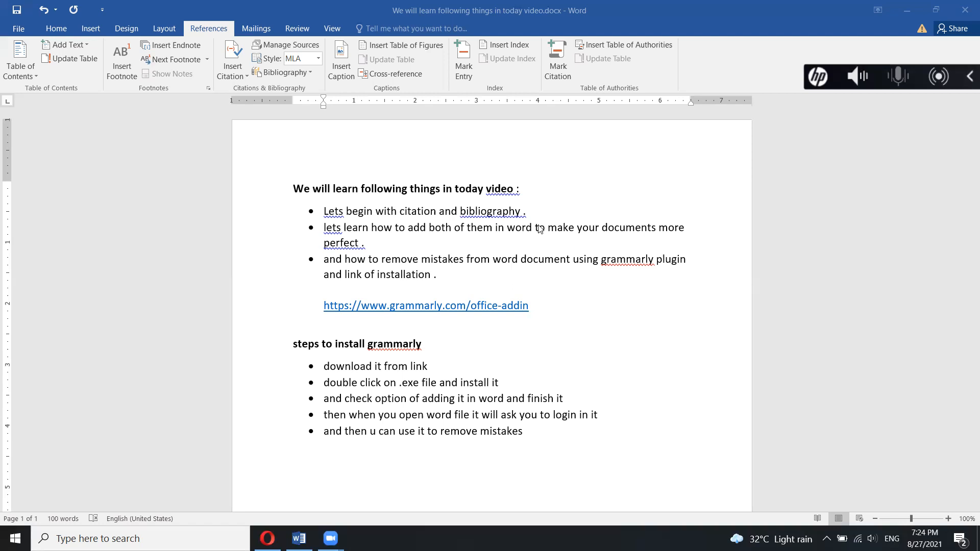
Place the insertion point on the empty line below the last bullet and switch to the PubMed article in the Opera browser.
double_click(629, 260)
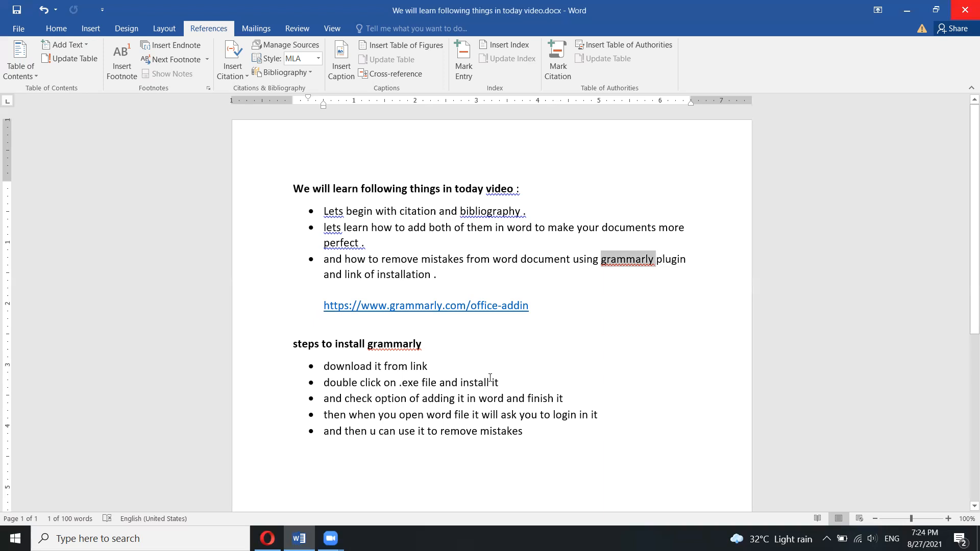
left_click(498, 455)
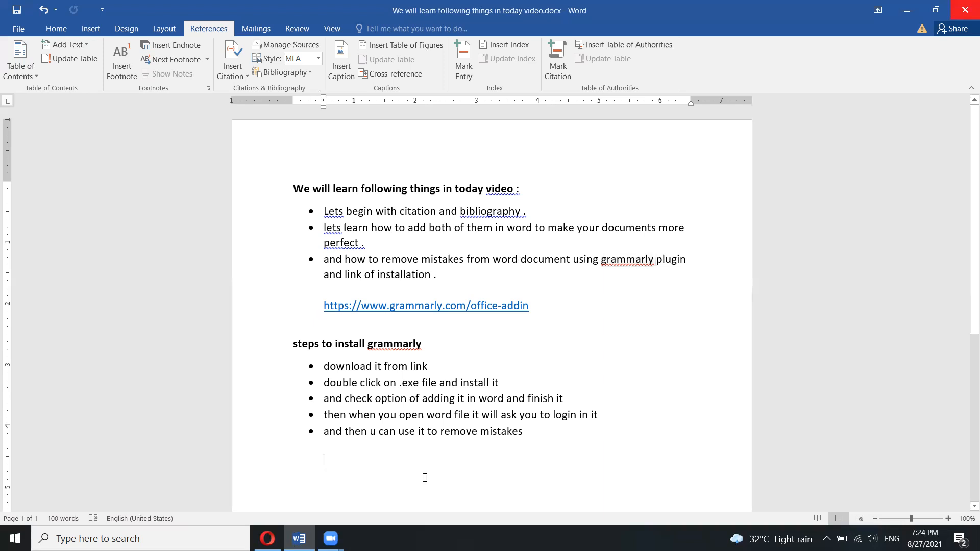
left_click(268, 539)
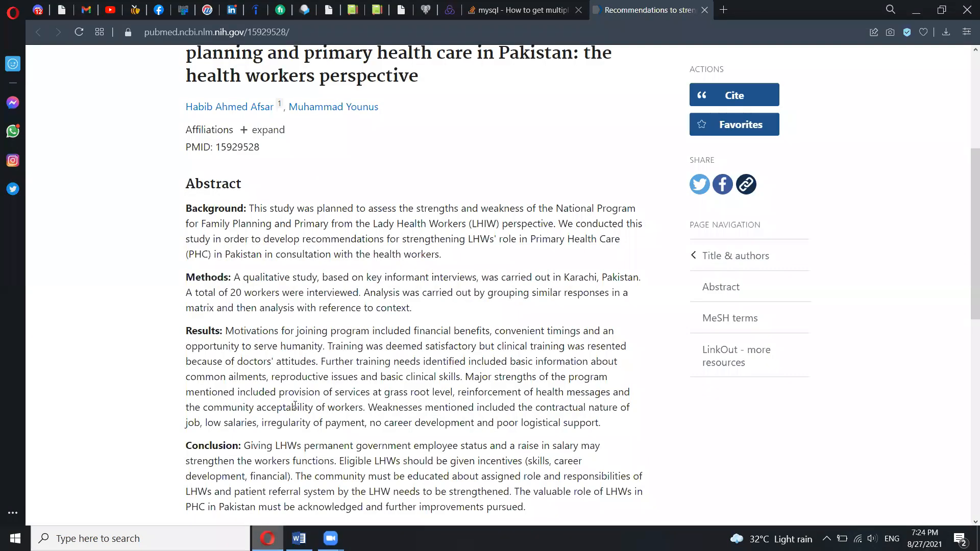
Copy the text of the abstract's Background paragraph in the PubMed article on lady health workers.
scroll(401, 101, "up", 4)
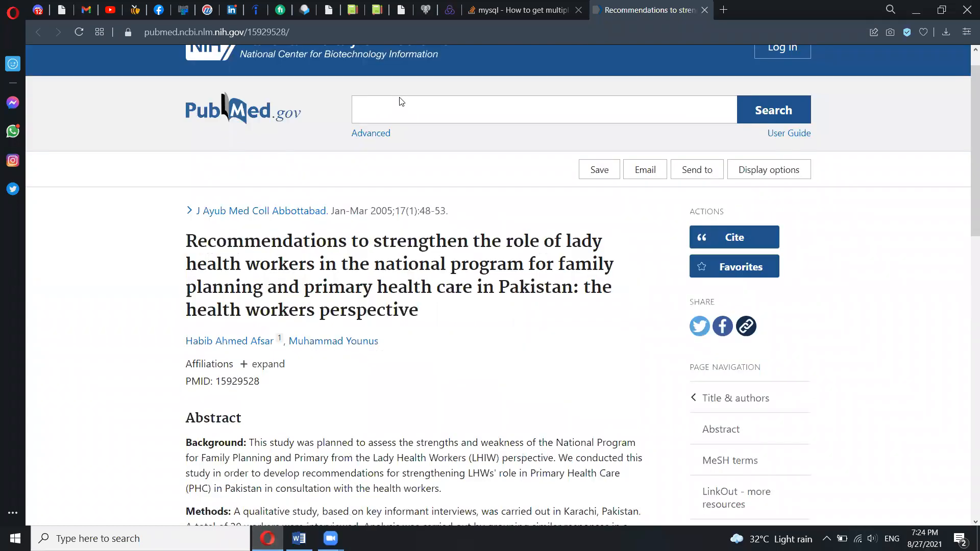
scroll(401, 101, "up", 1)
scroll(402, 101, "down", 1)
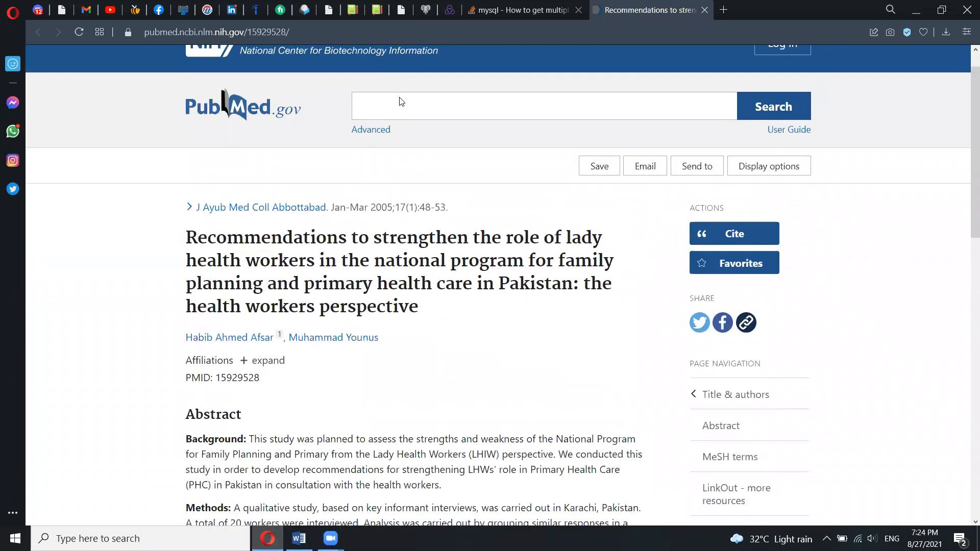
scroll(401, 101, "down", 1)
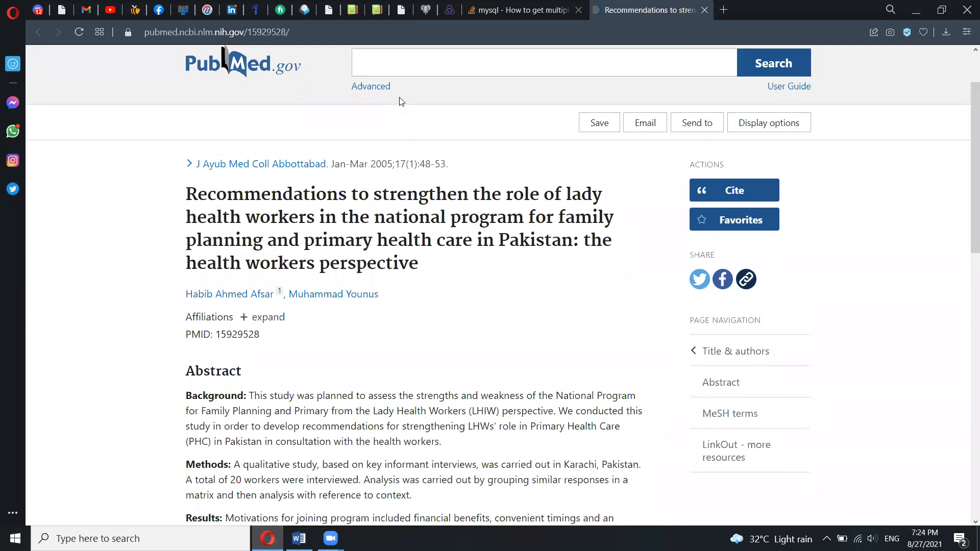
scroll(402, 101, "up", 1)
scroll(401, 101, "up", 1)
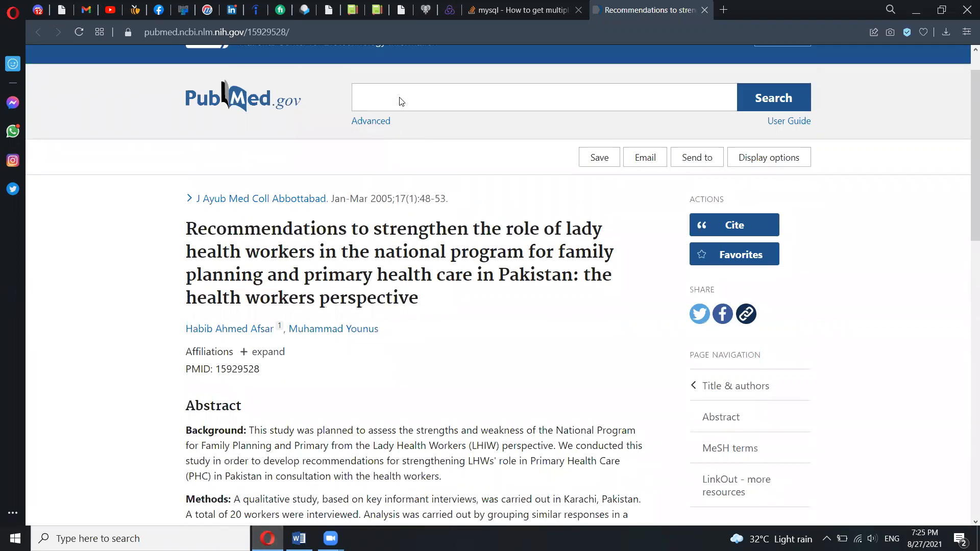
scroll(400, 101, "down", 1)
scroll(400, 97, "down", 3)
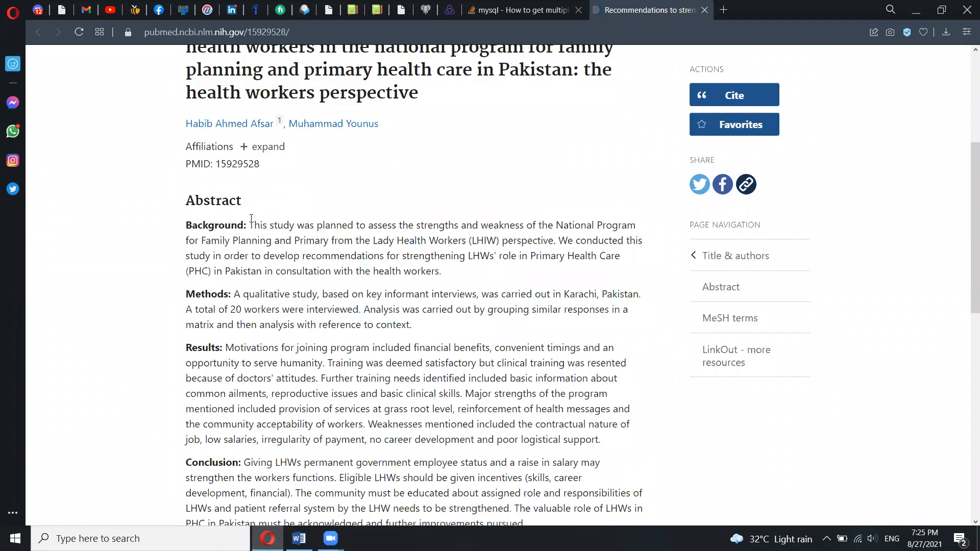
mouse_move(250, 226)
left_mouse_down()
mouse_move(378, 246)
mouse_move(446, 272)
left_mouse_up()
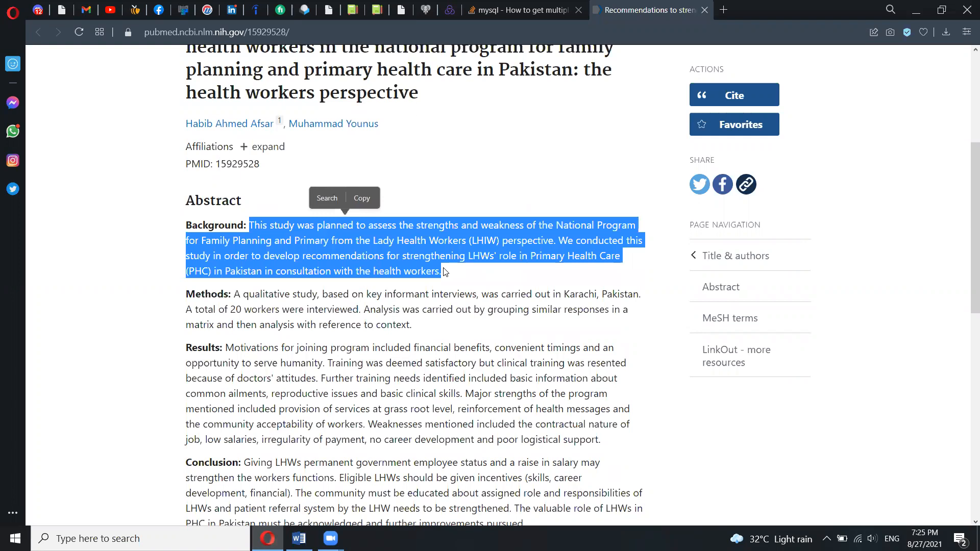
key("ctrl+c")
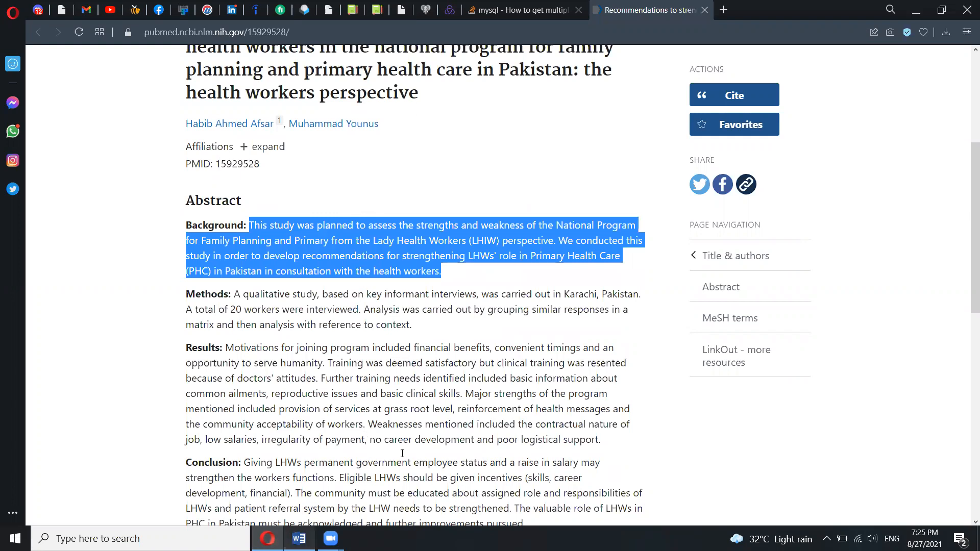
Switch back to Word and paste the copied Background text below the bullet list.
key("alt+Tab")
key("ctrl+v")
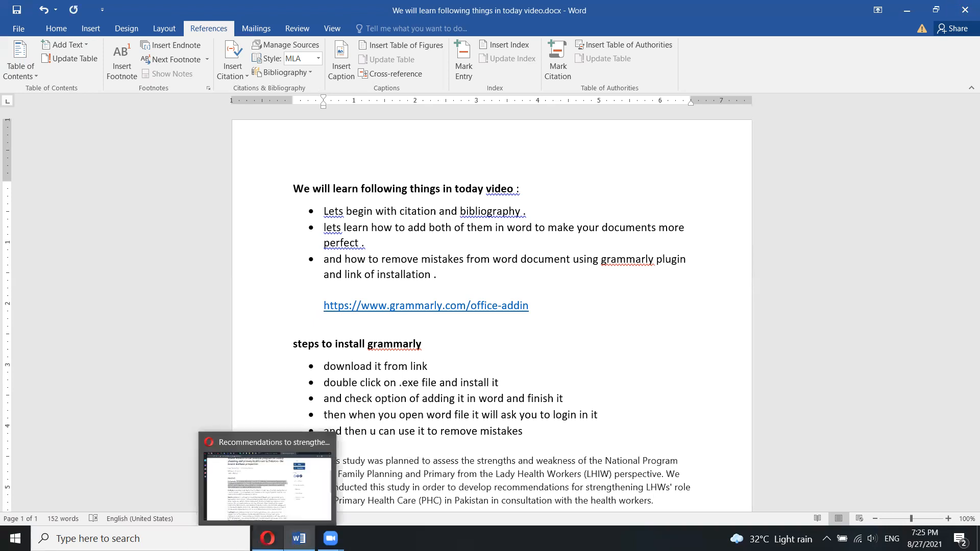
left_click(267, 539)
key("alt+Tab")
key("ctrl+v")
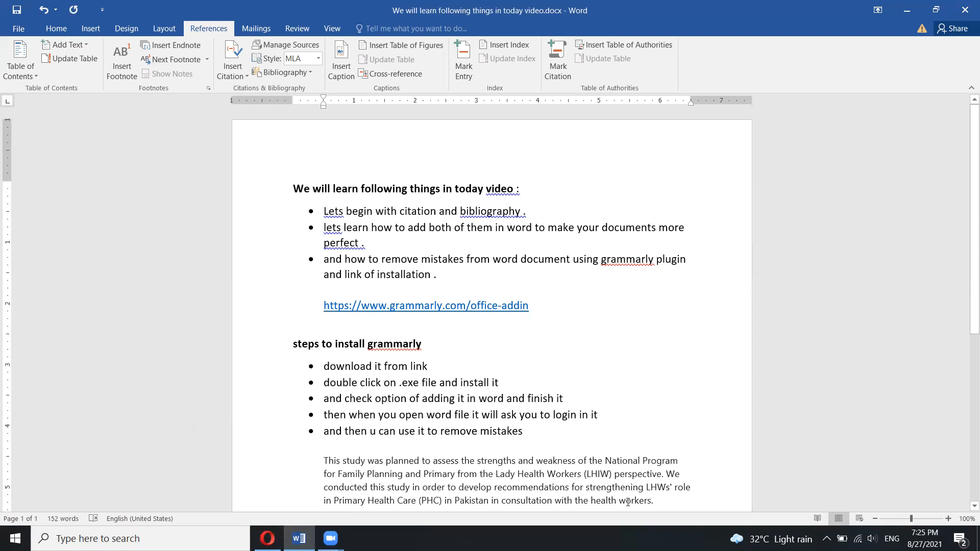
Start adding a new citation source at the end of the pasted paragraph, with Web site as its source type.
left_click(236, 70)
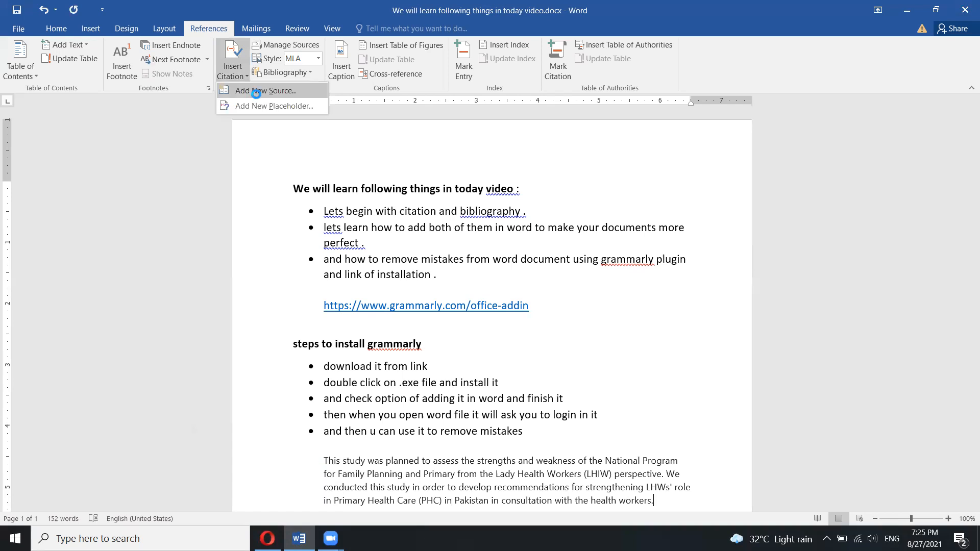
left_click(257, 94)
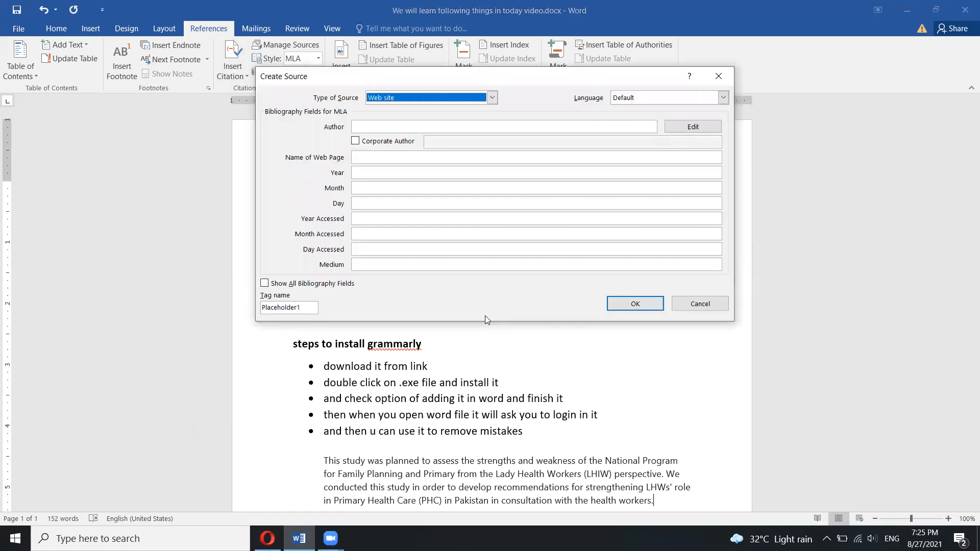
left_click(492, 97)
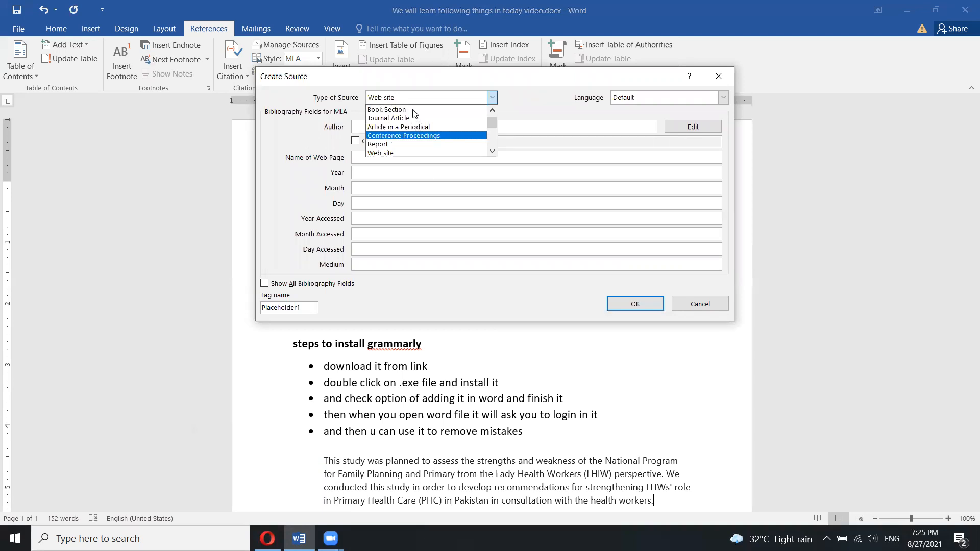
left_click(415, 154)
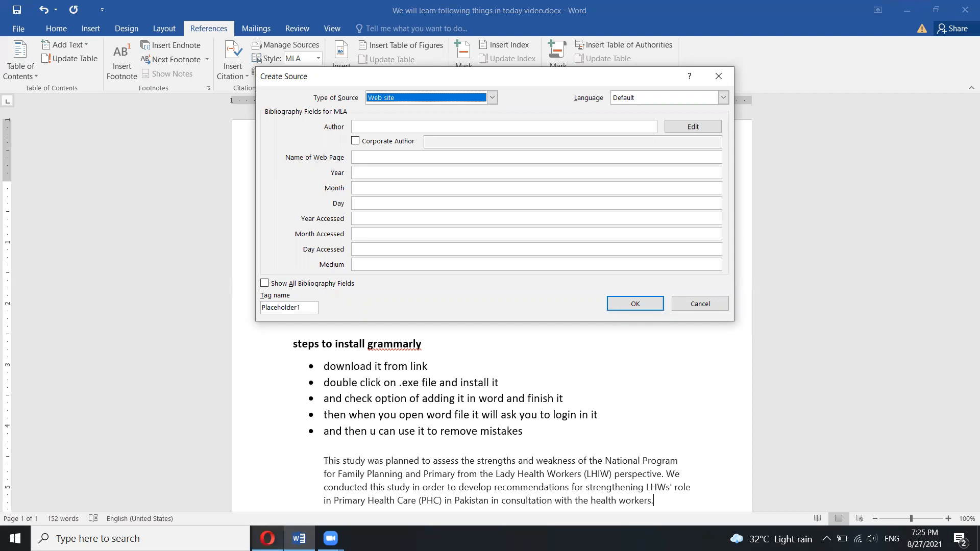
Check the publisher in the PubMed page header in the browser, and enter NIH as the source's corporate author in Word.
mouse_move(268, 539)
left_click(267, 485)
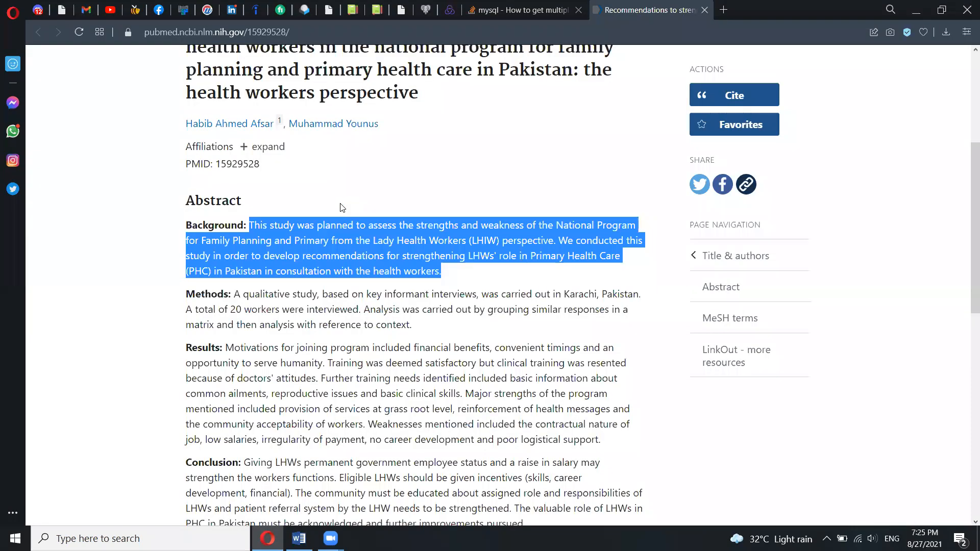
scroll(342, 207, "up", 4)
scroll(342, 207, "up", 1)
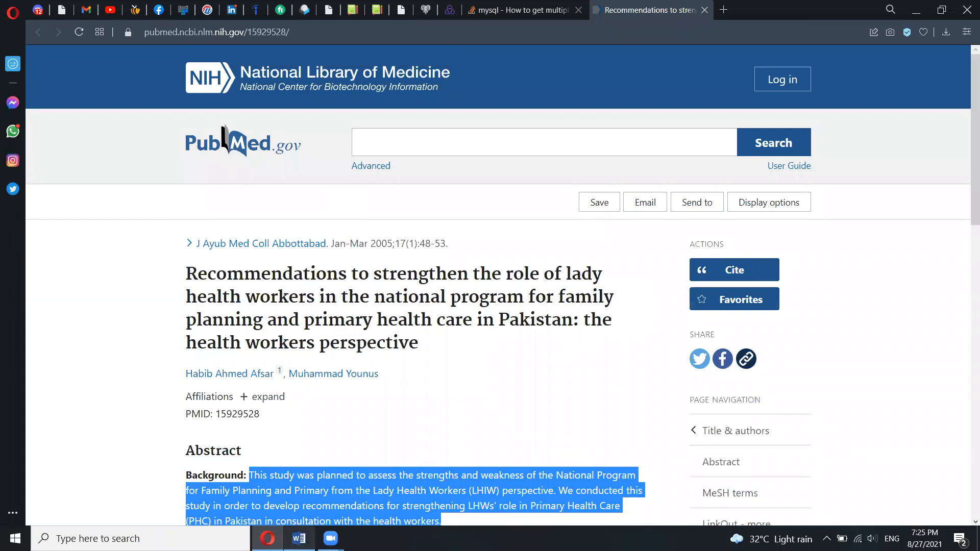
left_click(299, 538)
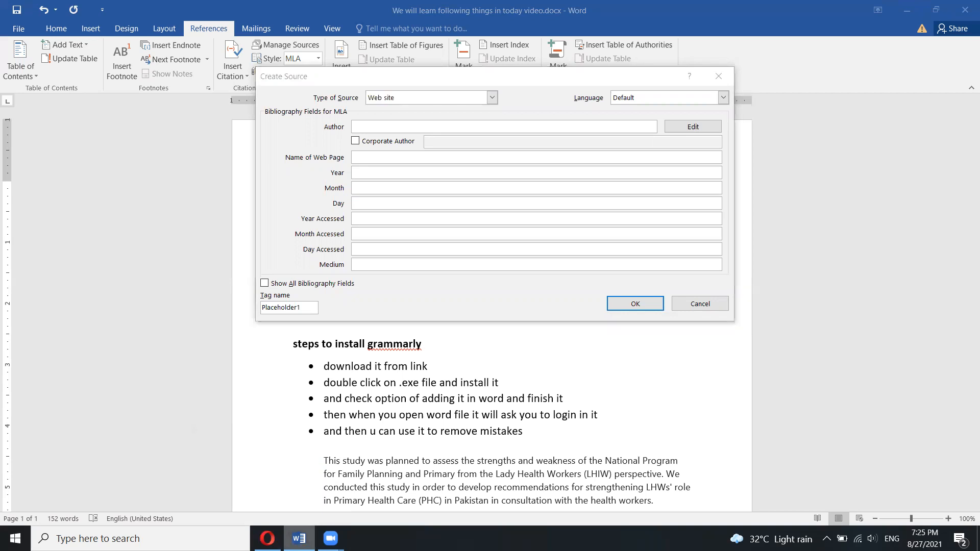
key("alt+Tab")
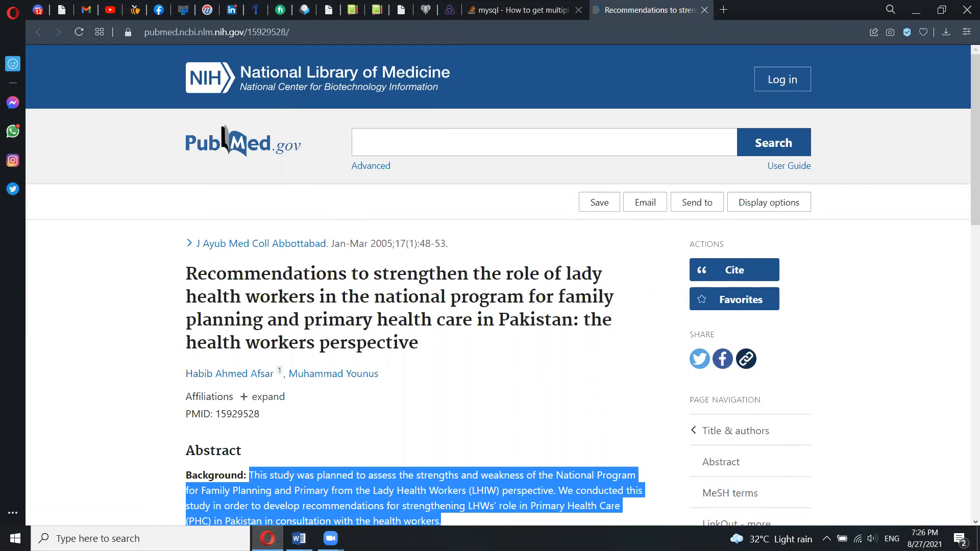
key("alt+Tab")
left_click(388, 143)
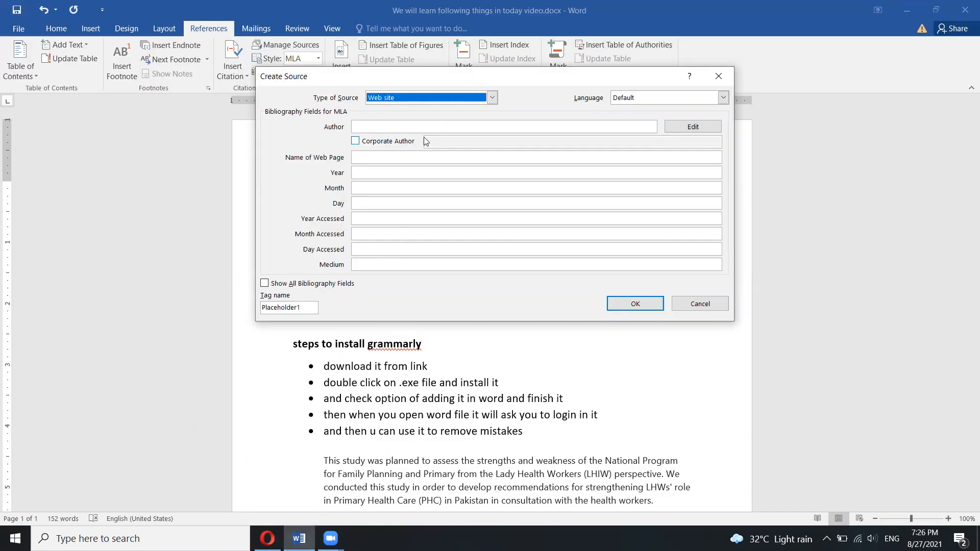
left_click(481, 145)
type("NIH")
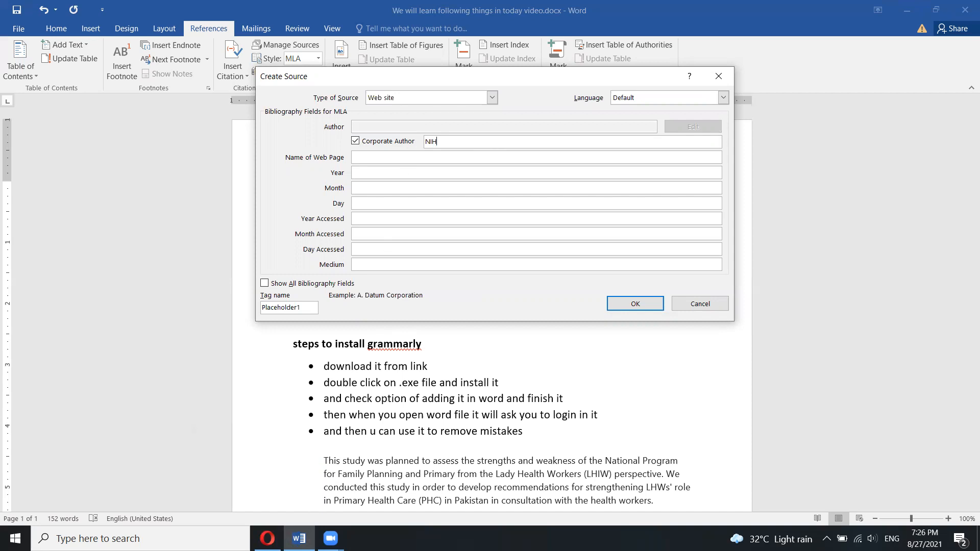
Copy the article's full title from the PubMed page in the browser and paste it as the source's web page name in Word.
left_click(267, 539)
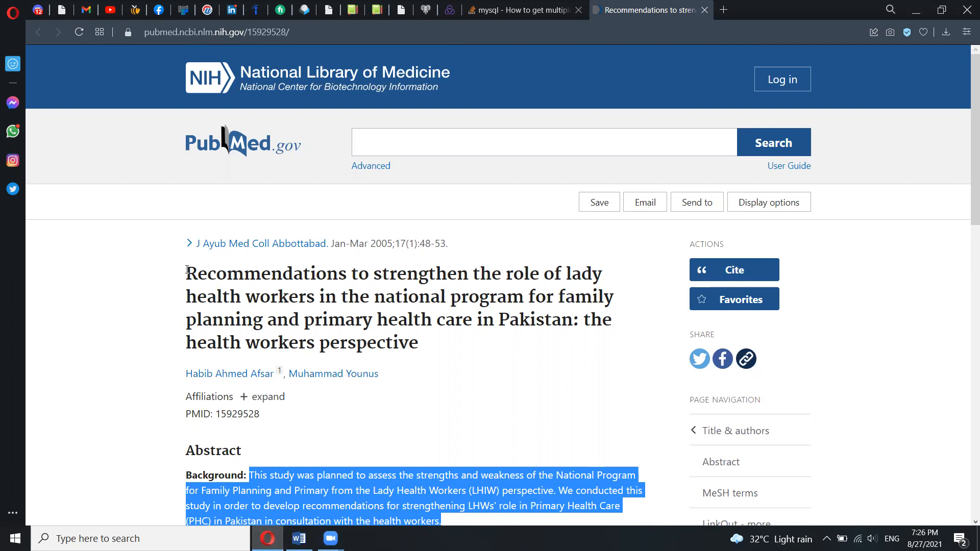
left_click_drag(188, 270, 334, 290)
left_click_drag(418, 325, 423, 340)
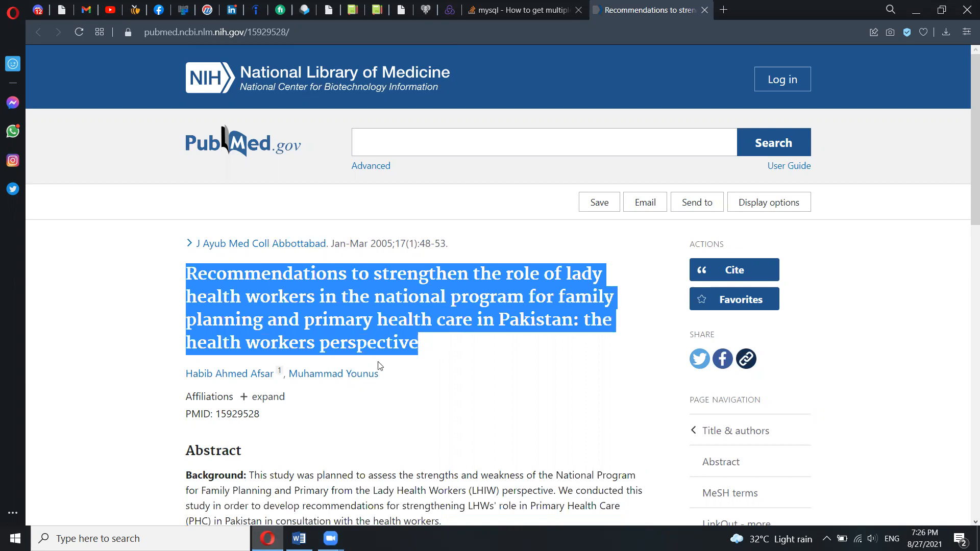
left_click(300, 539)
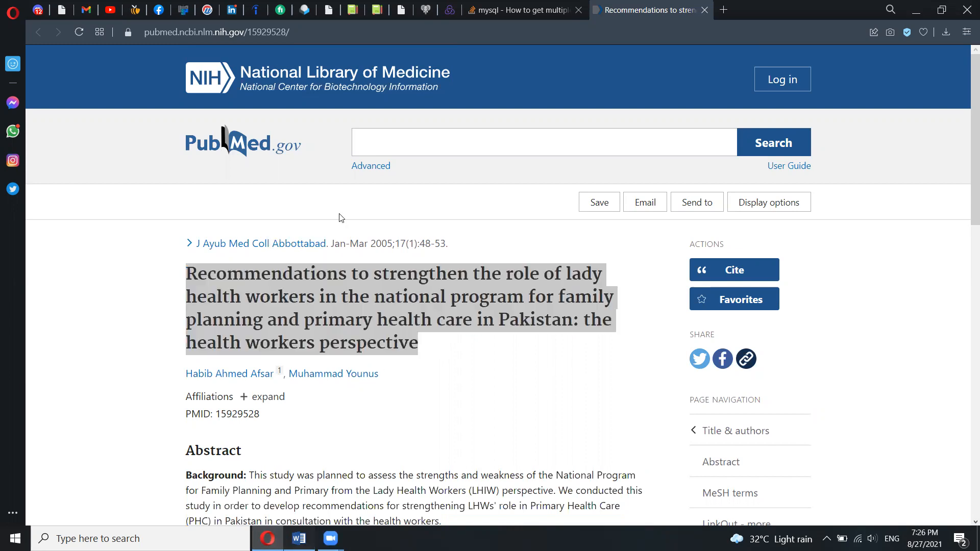
left_click(392, 160)
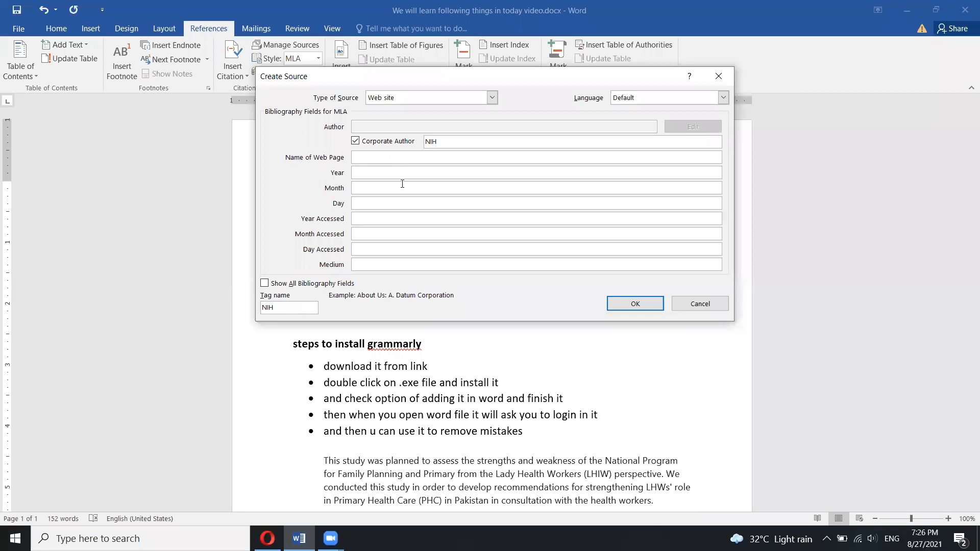
key("ctrl+v")
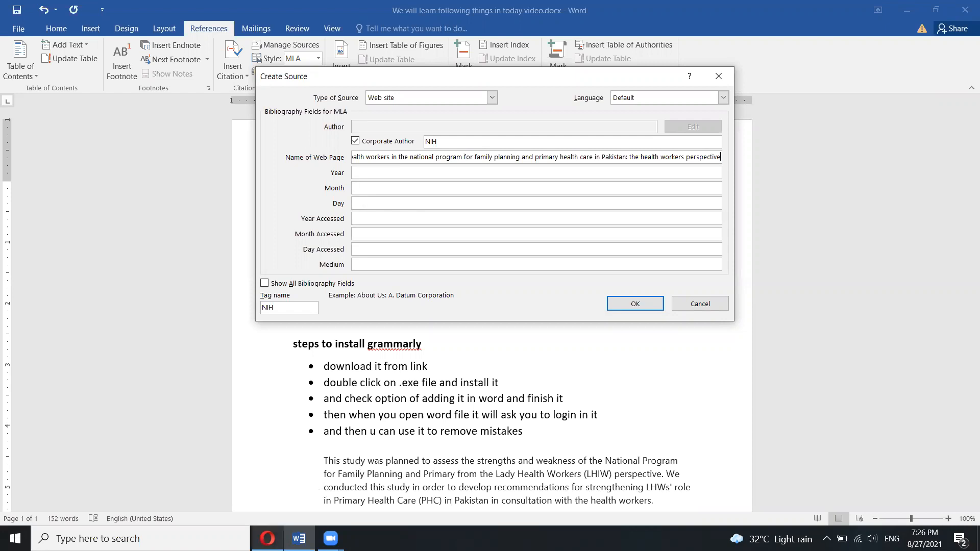
Look up the article's publication date in the browser and set the source's year to 2005 in Word.
left_click(268, 539)
scroll(350, 345, "down", 2)
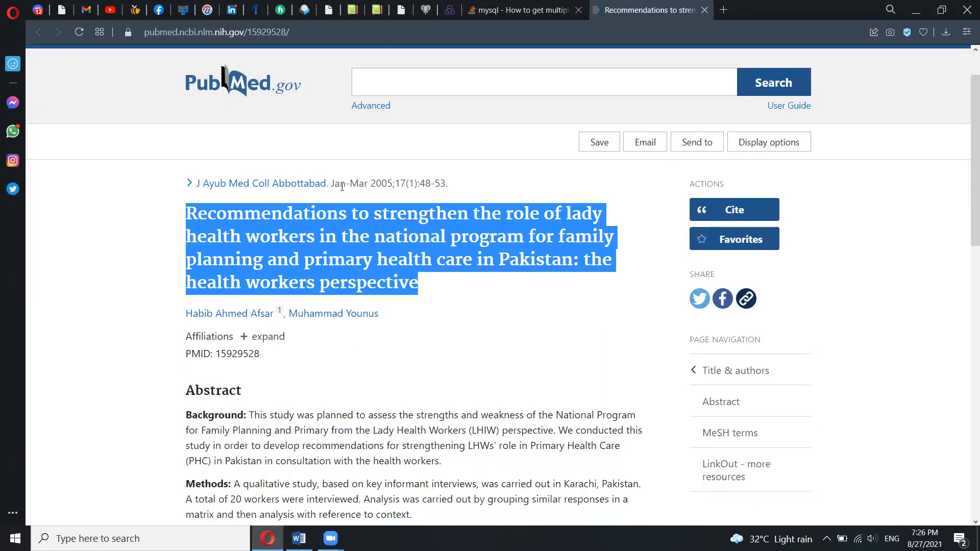
scroll(342, 186, "down", 1)
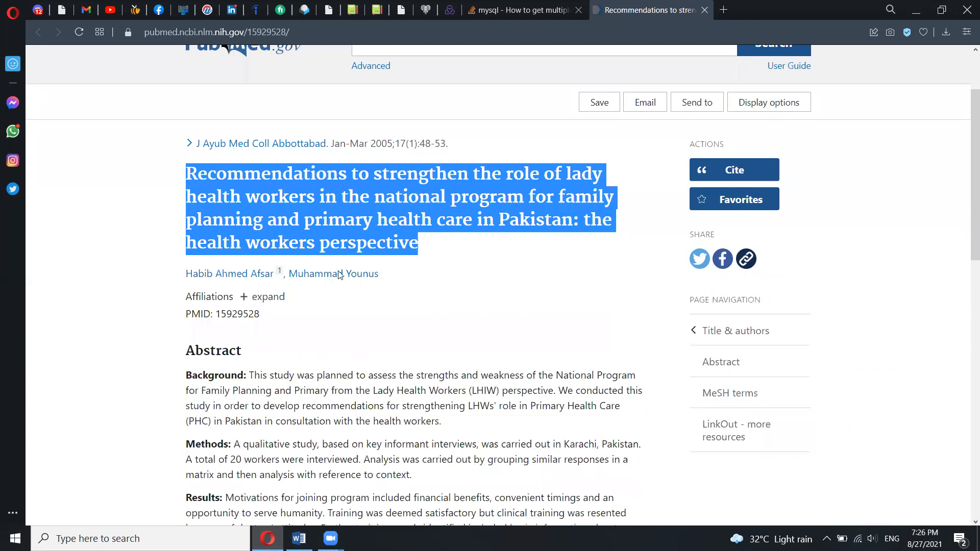
key("alt+Tab")
left_click(389, 171)
type("2005")
left_click(394, 186)
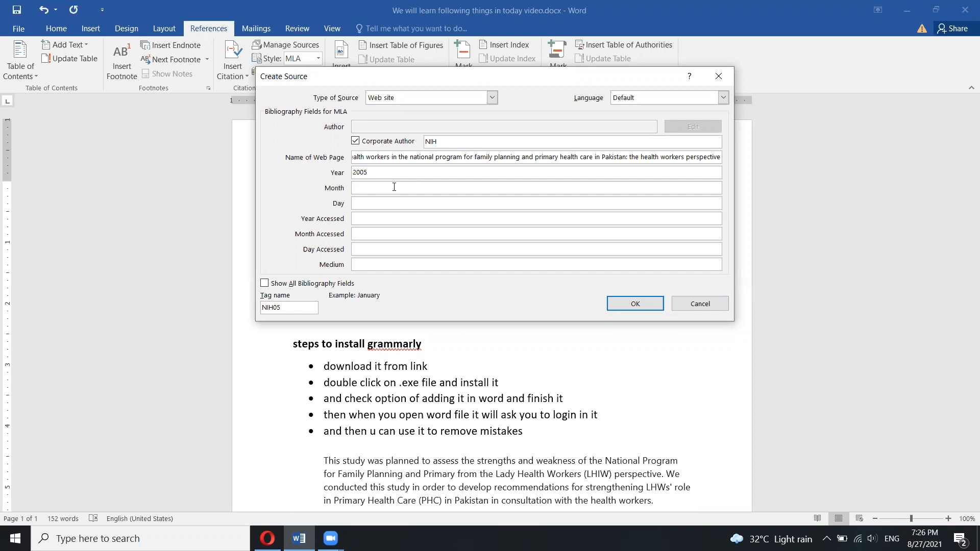
type("mar-j")
key("BackSpace")
key("BackSpace")
key("BackSpace")
key("BackSpace")
Recheck the publication months on the article page in the browser and set the source's month to jan-mar in Word.
left_click(267, 538)
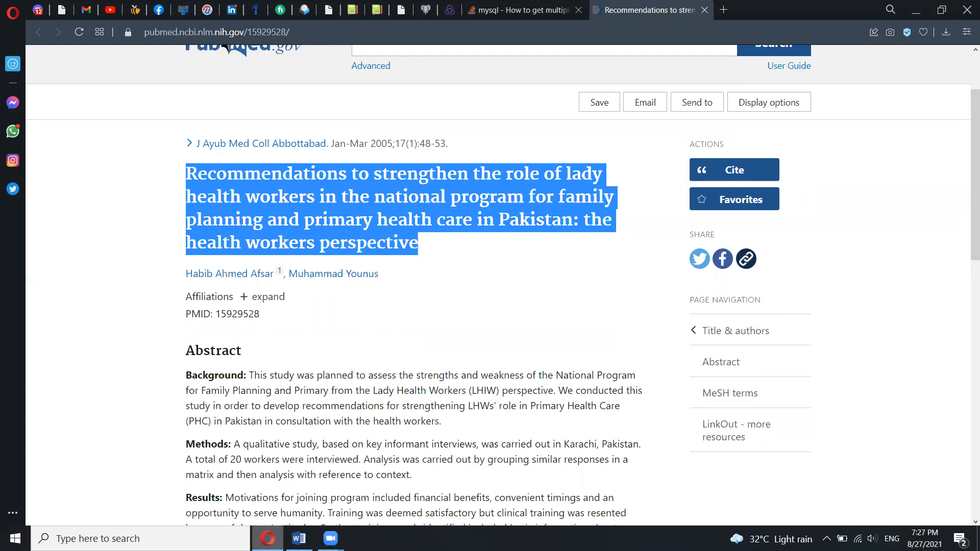
left_click(299, 539)
left_click(403, 192)
type("jan-mar")
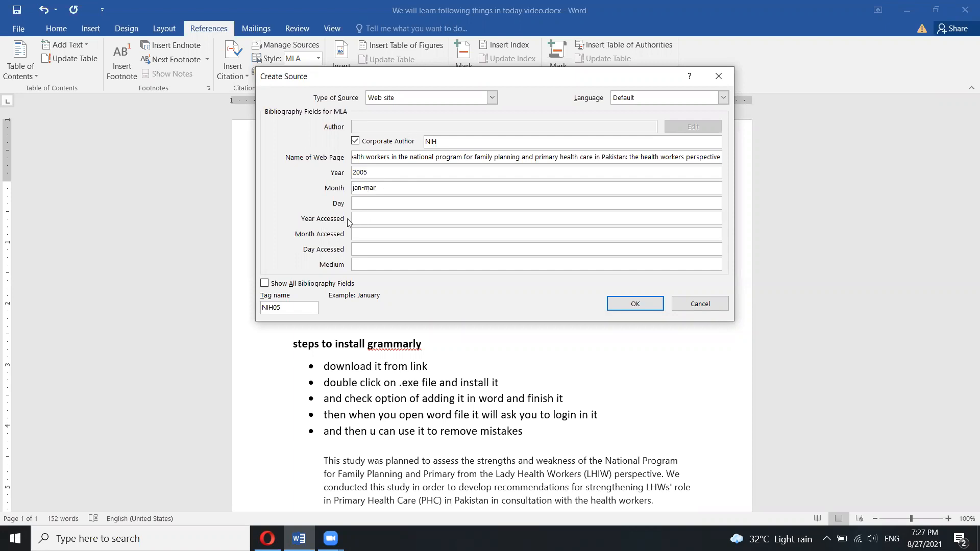
Set the source's access date to year 2021, month aug and day 27.
left_click(370, 223)
type("2021")
left_click(360, 235)
type("aug")
left_click(374, 249)
type("2")
key("BackSpace")
type("7")
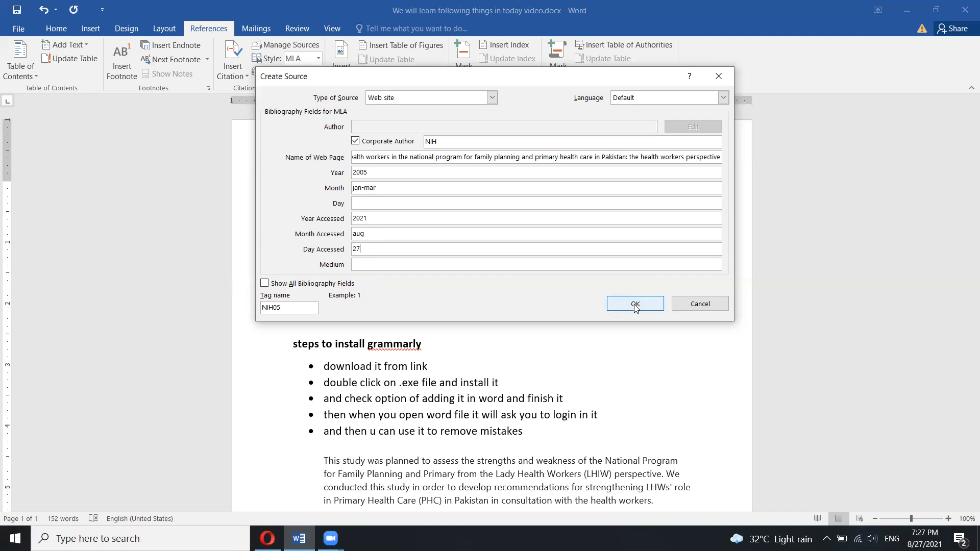
Set the source's language to English (United States) and confirm the new source.
left_click(720, 98)
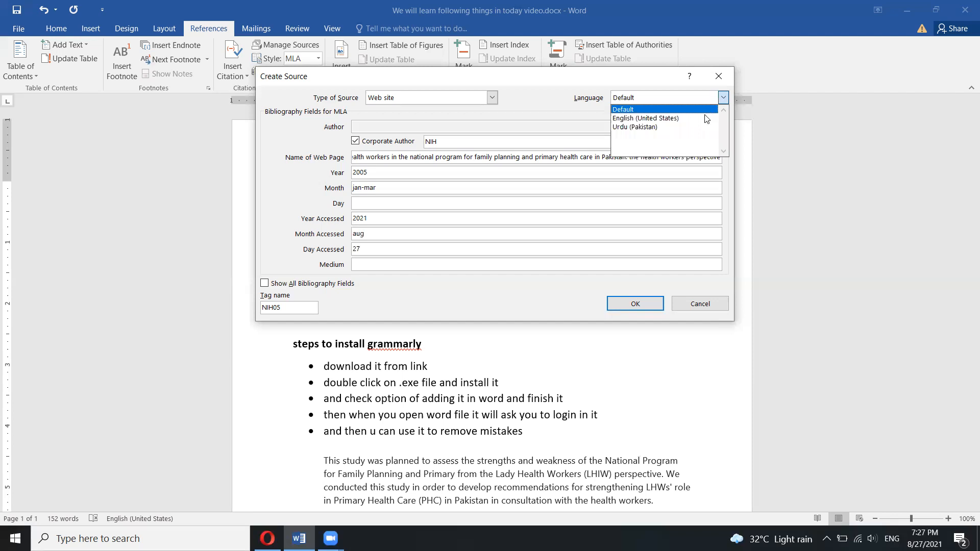
left_click(641, 305)
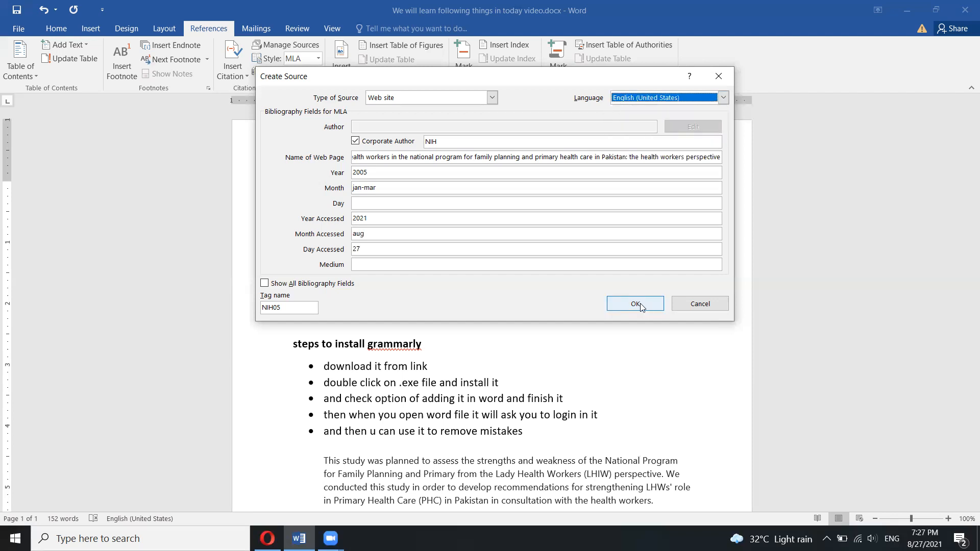
Insert the citation for the new web site source after the pasted paragraph and switch the citation style to APA.
left_click(642, 305)
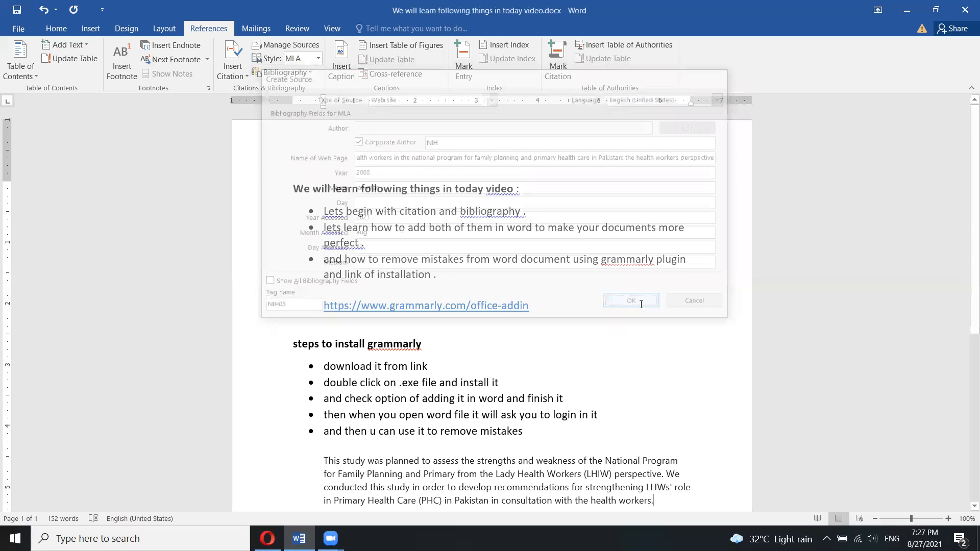
scroll(641, 304, "down", 3)
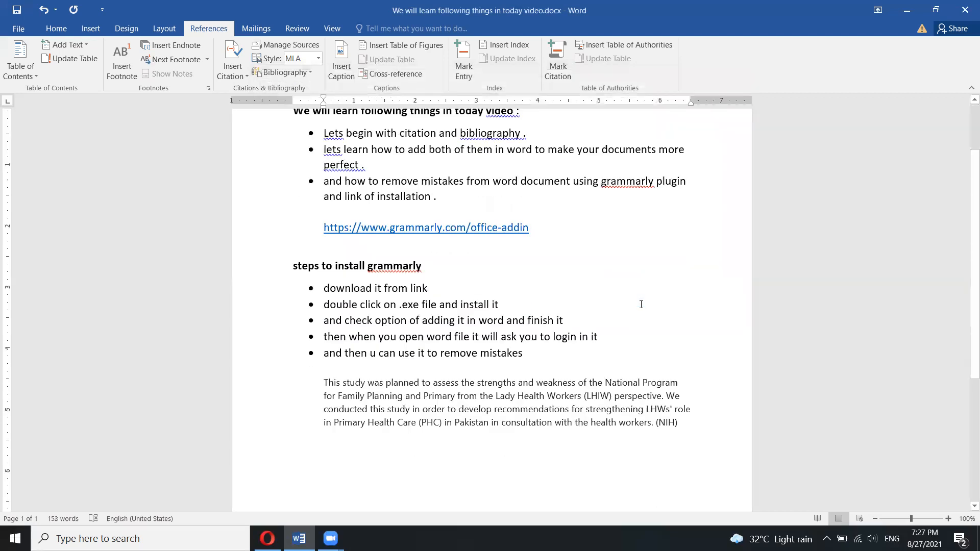
scroll(641, 304, "up", 1)
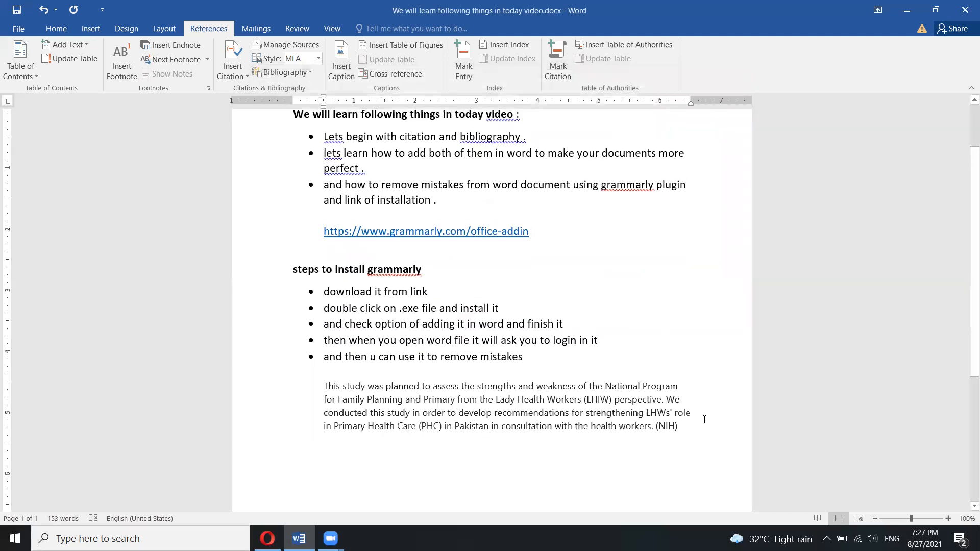
left_click(668, 425)
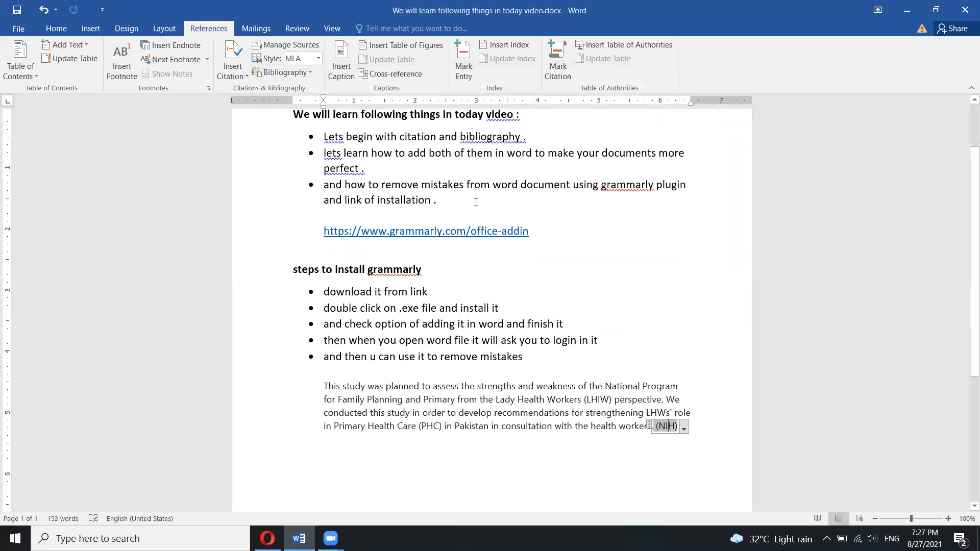
left_click(317, 60)
left_click(315, 74)
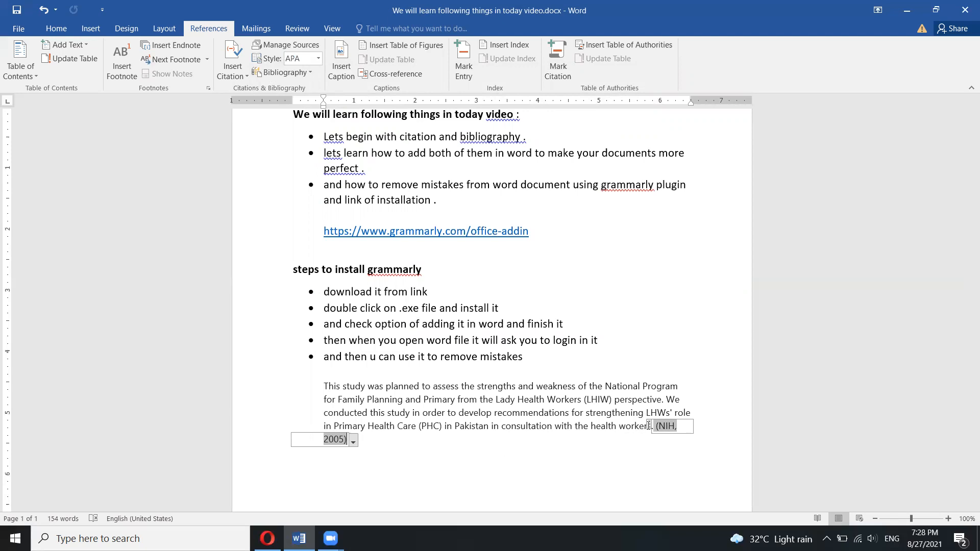
Move the NIH citation onto its own line below the pasted paragraph.
left_click(652, 426)
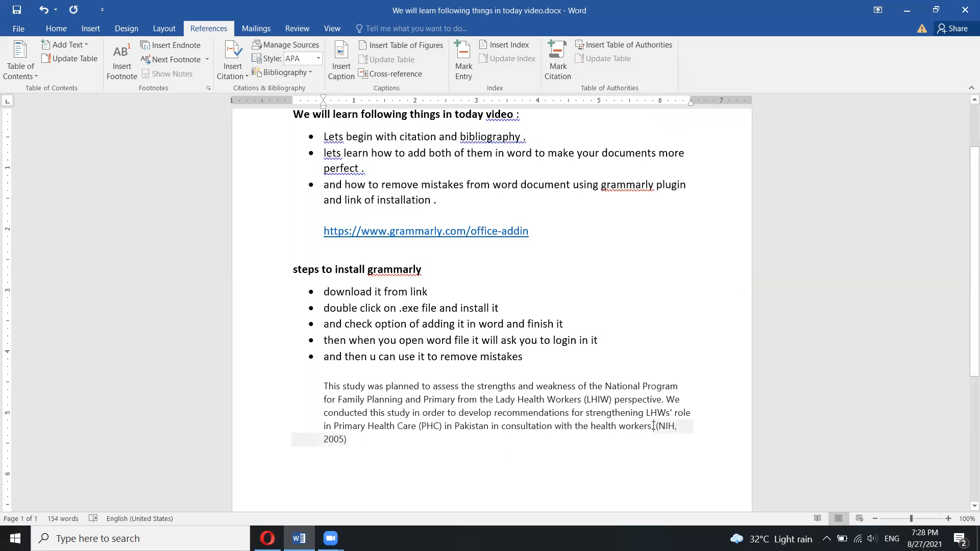
key("Return")
left_click(360, 426)
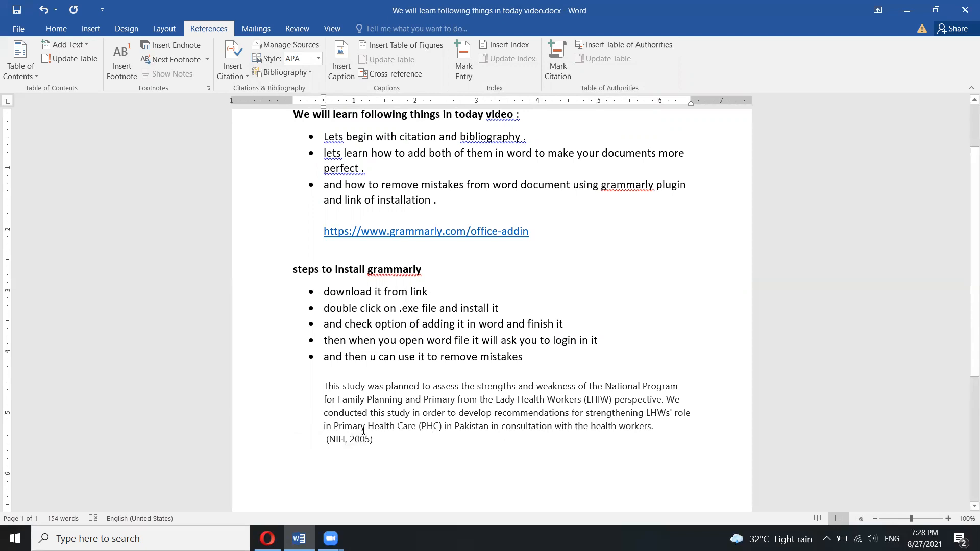
left_click(382, 443)
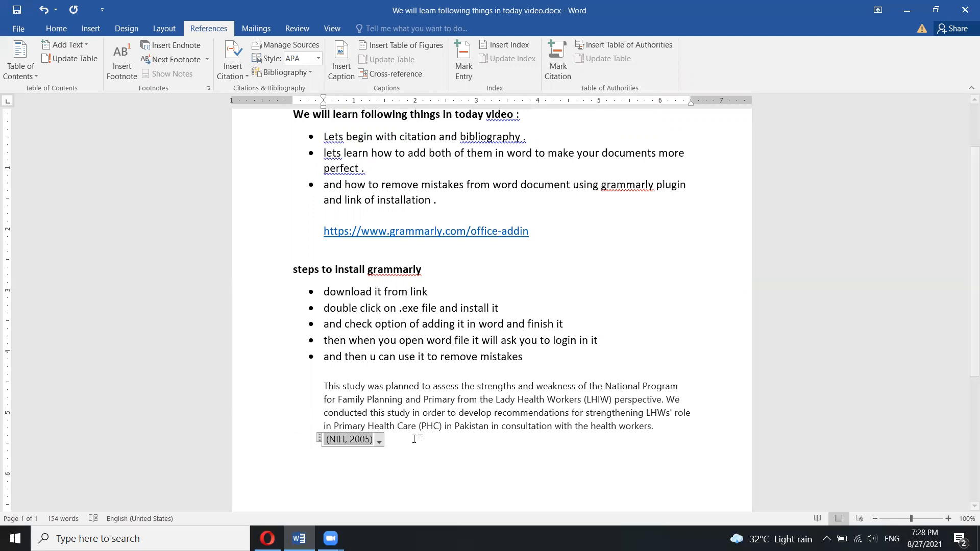
Add the heading "Bibiliography" a few lines below the citation and start a new line under it.
scroll(414, 439, "down", 3)
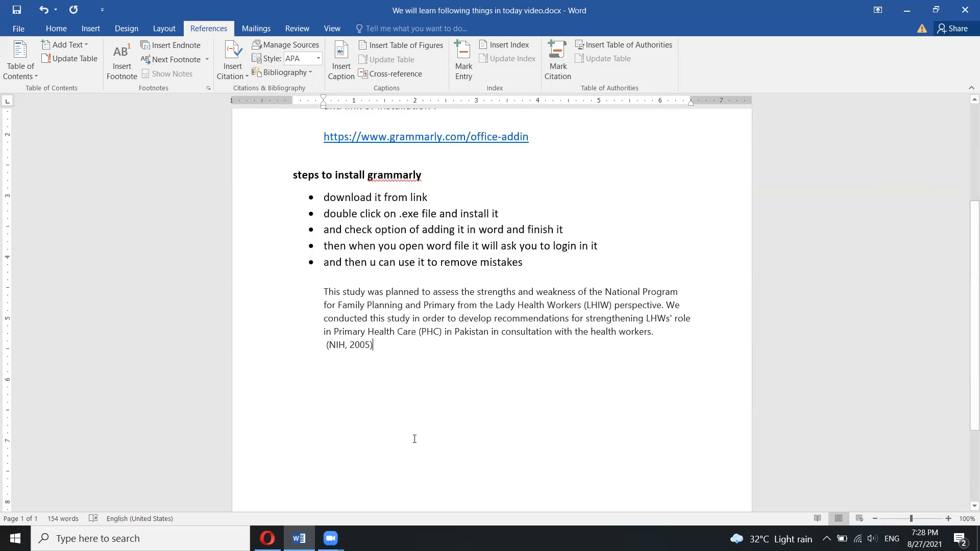
key("Return")
key("Return")
key("Return")
type("Bib")
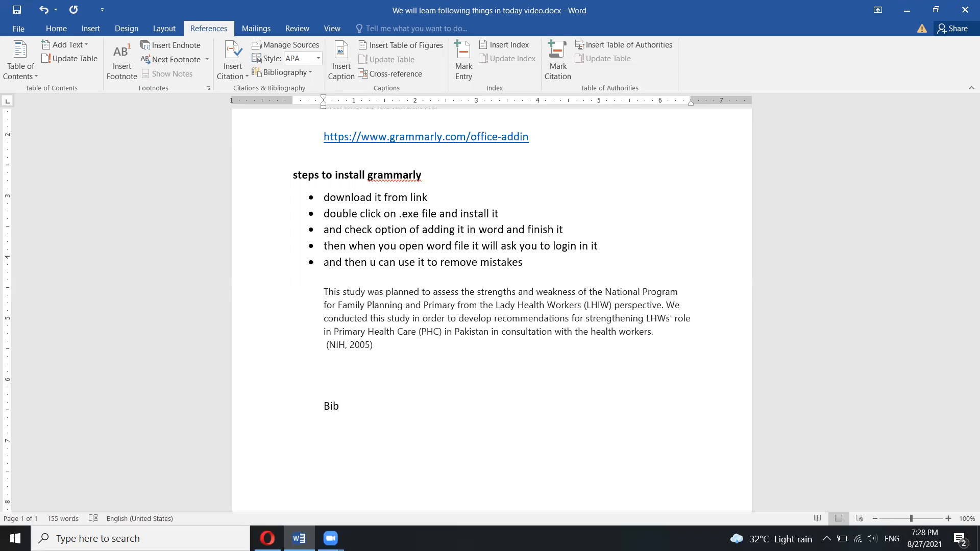
type("iliography")
key("Return")
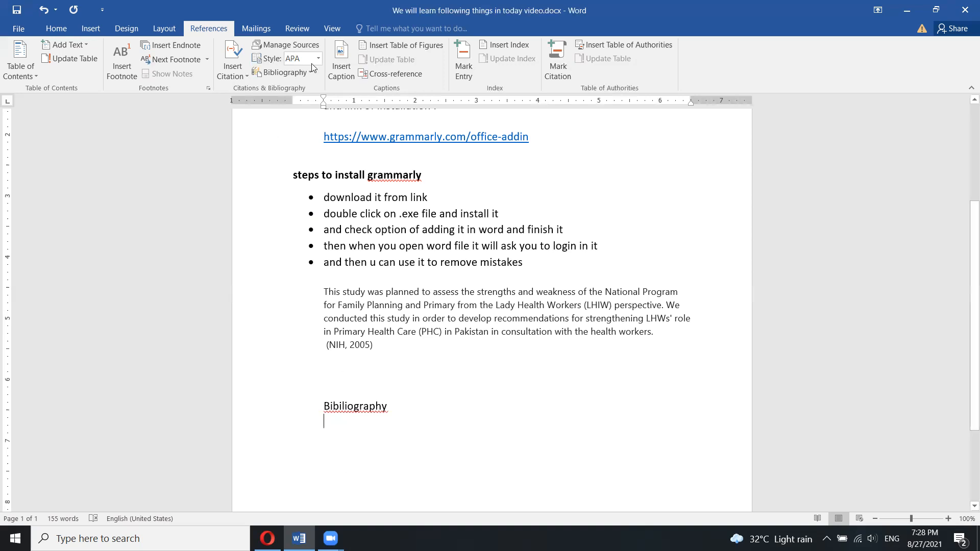
Insert a bibliography without a built-in heading under the "Bibiliography" line and check its entry.
left_click(301, 76)
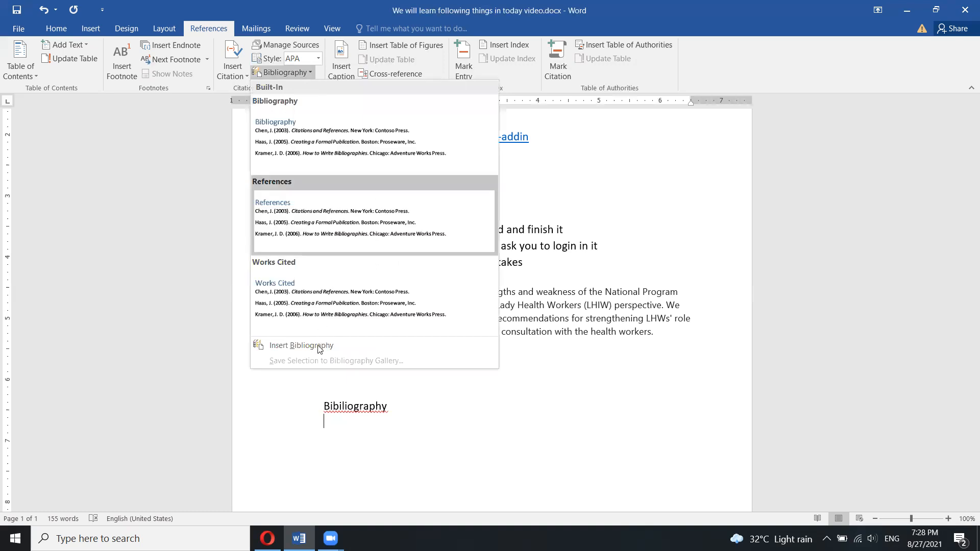
left_click(306, 347)
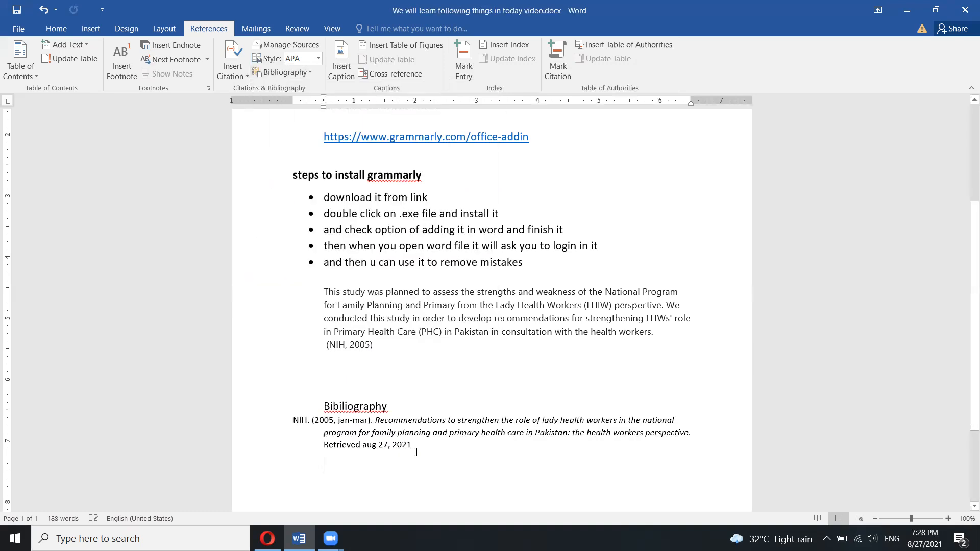
double_click(298, 422)
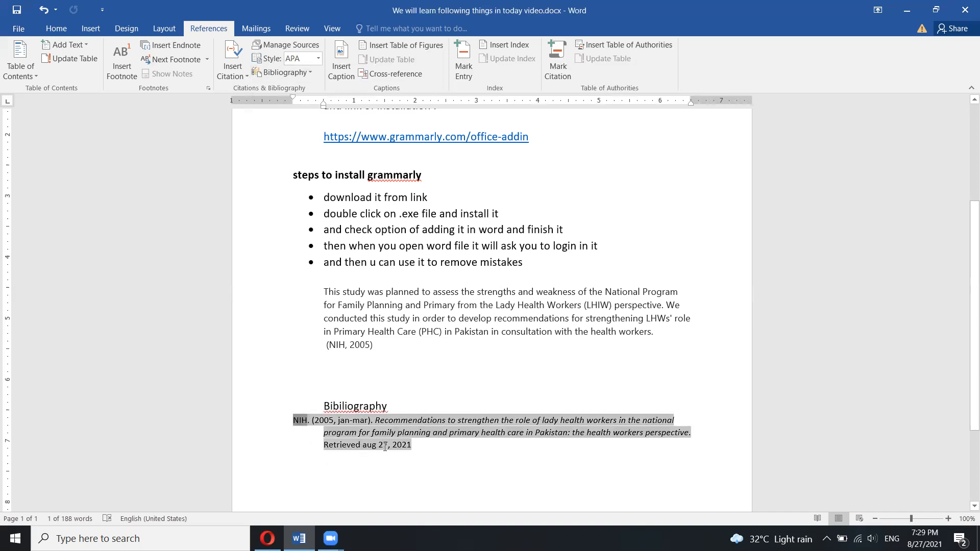
left_click(504, 466)
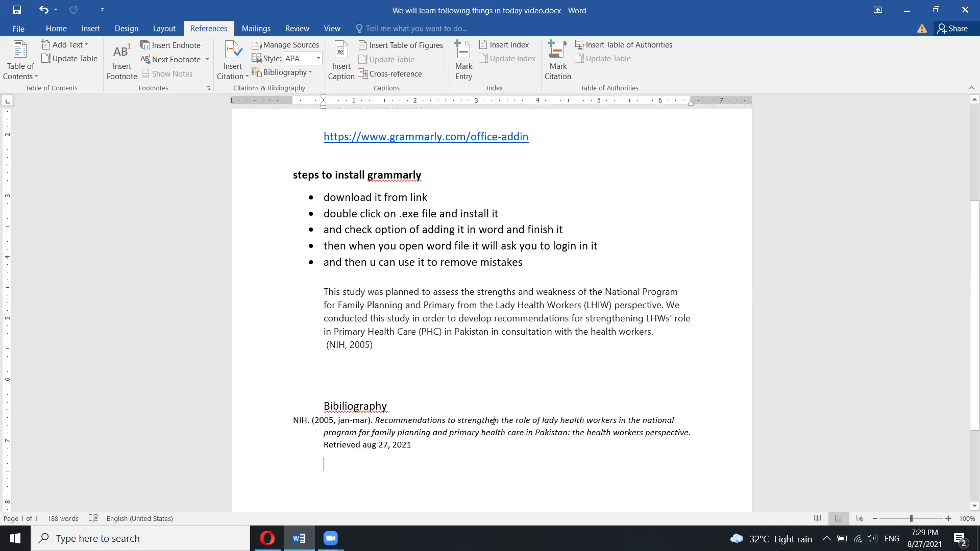
Review the cited paragraph and the Grammarly installation notes in the document, and glance at the PubMed article page.
scroll(464, 395, "up", 3)
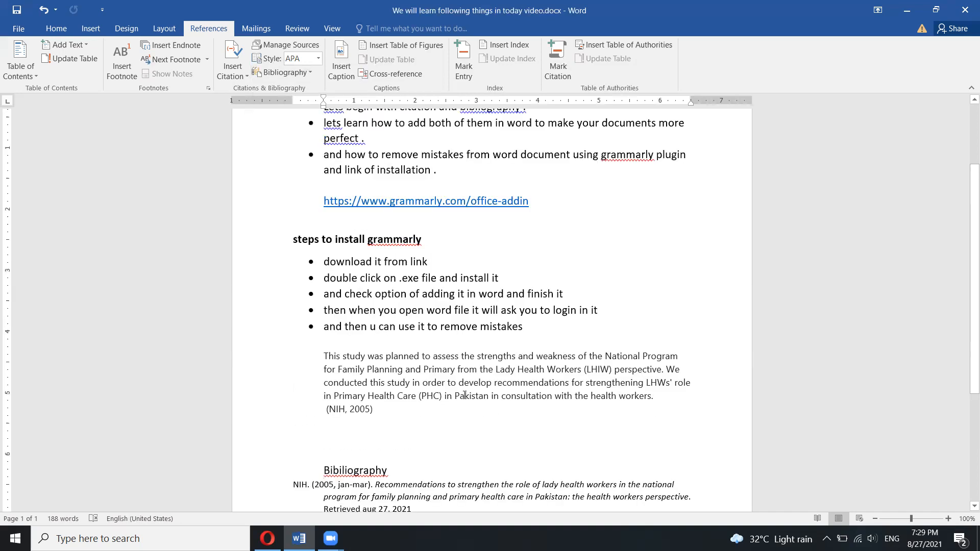
scroll(465, 396, "down", 1)
scroll(465, 395, "up", 2)
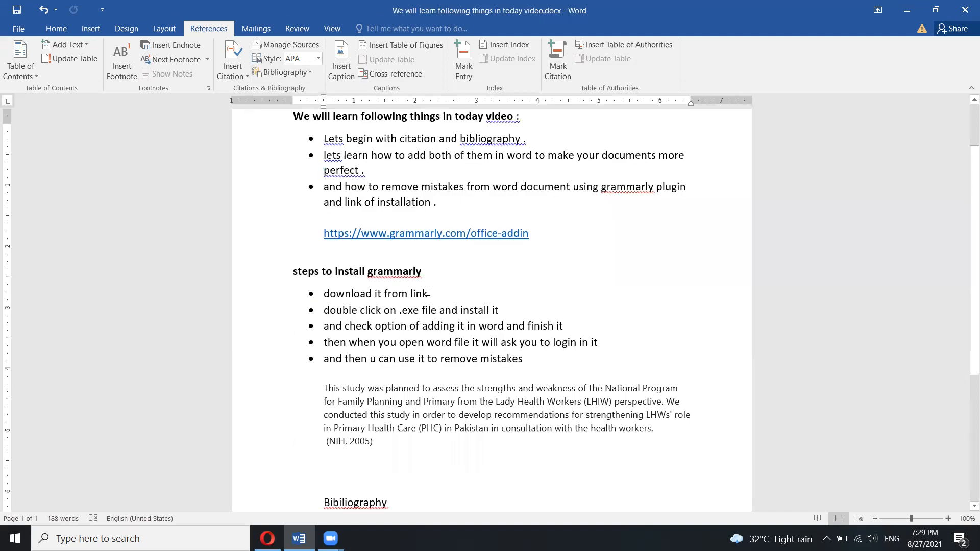
scroll(405, 295, "up", 1)
double_click(405, 295)
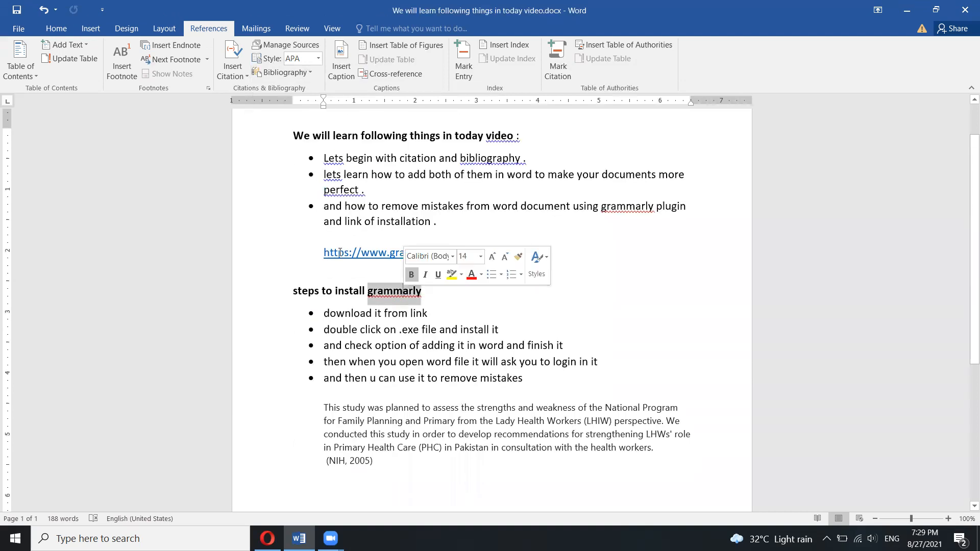
left_click(545, 268)
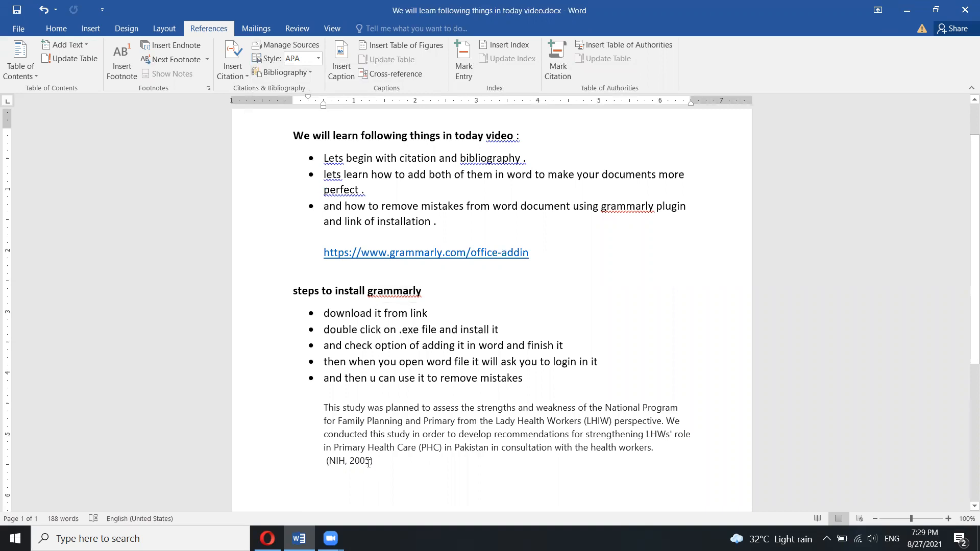
key("alt+Tab")
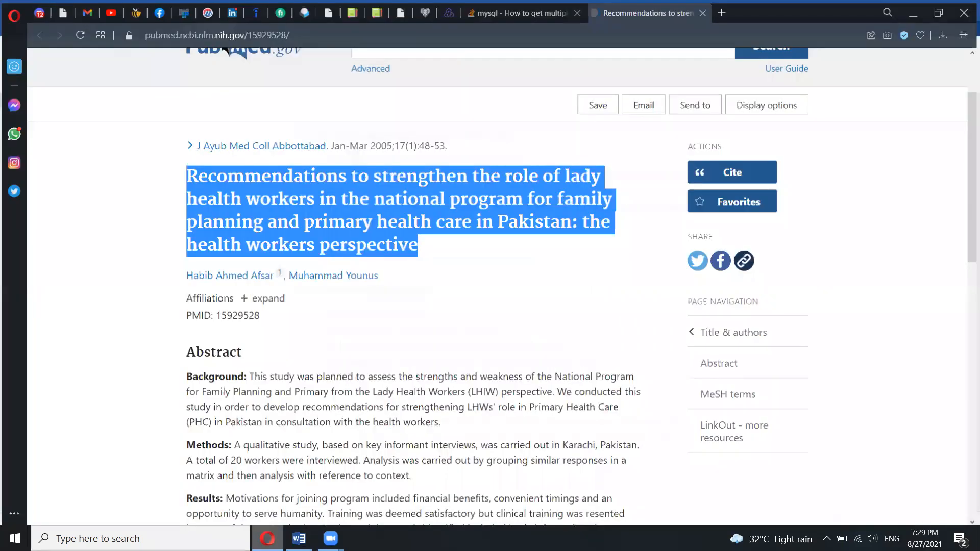
key("alt+Tab")
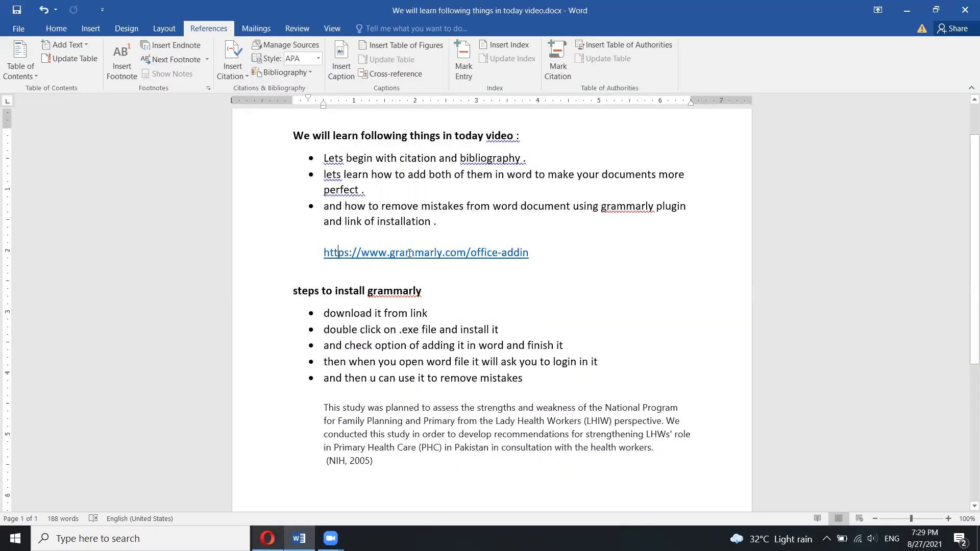
double_click(332, 251)
key("ctrl+c")
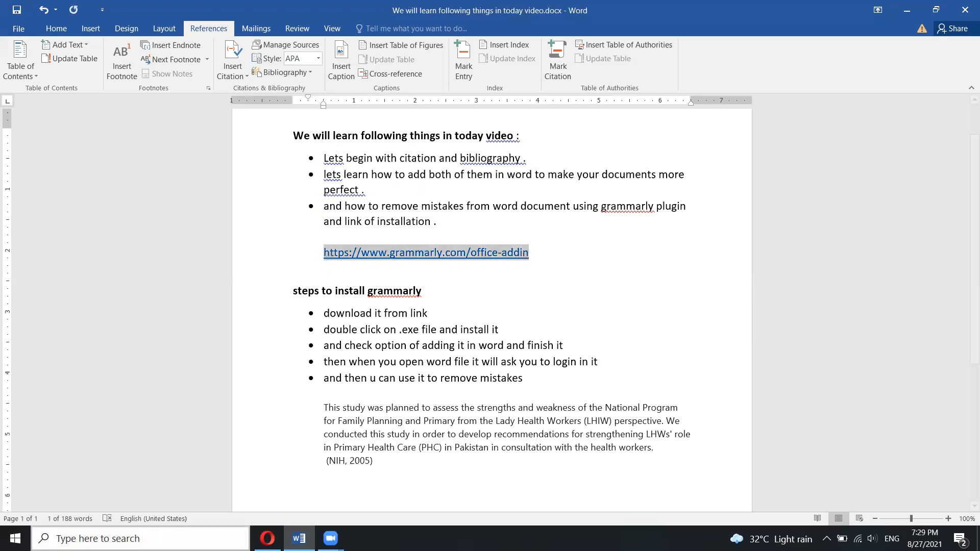
left_click(267, 539)
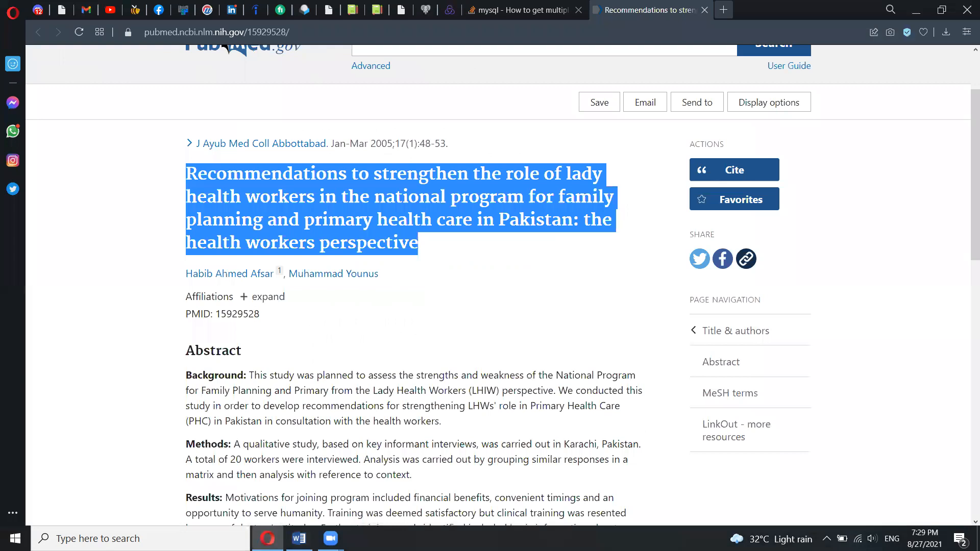
key("ctrl+t")
key("ctrl+v")
key("Return")
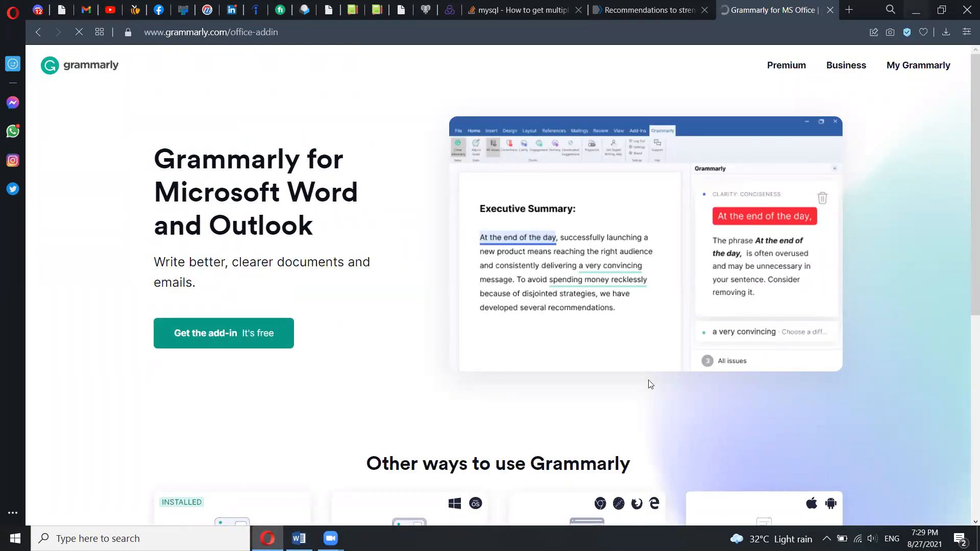
scroll(651, 385, "down", 4)
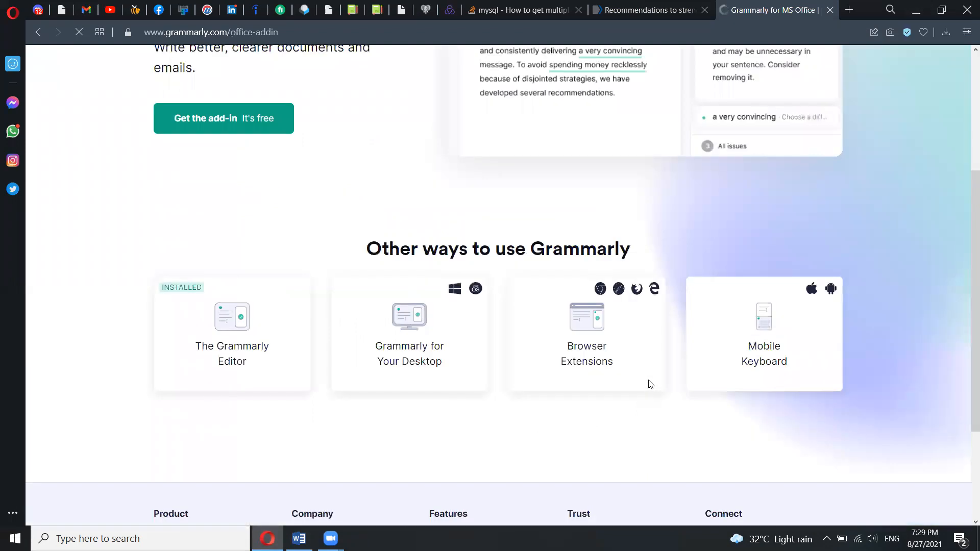
scroll(650, 384, "up", 2)
scroll(651, 384, "up", 2)
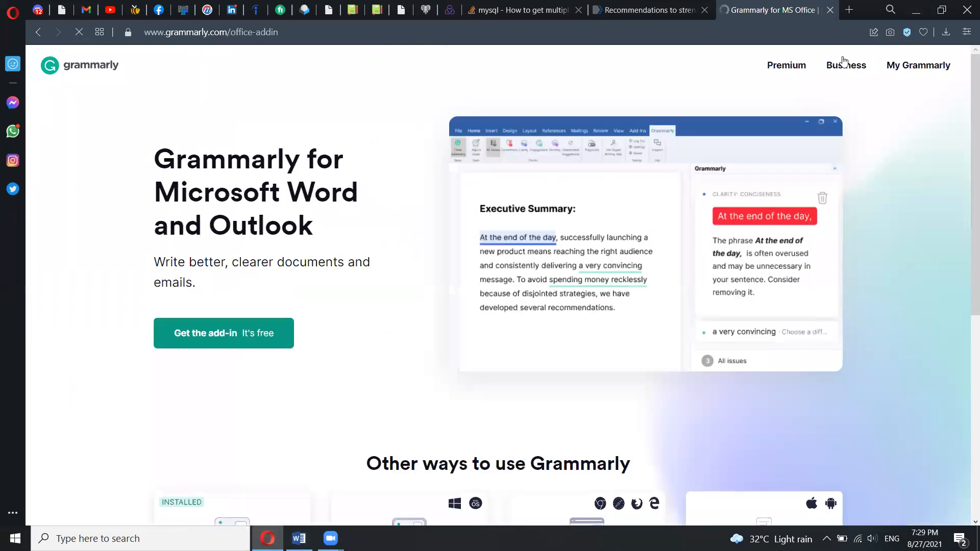
left_click(918, 6)
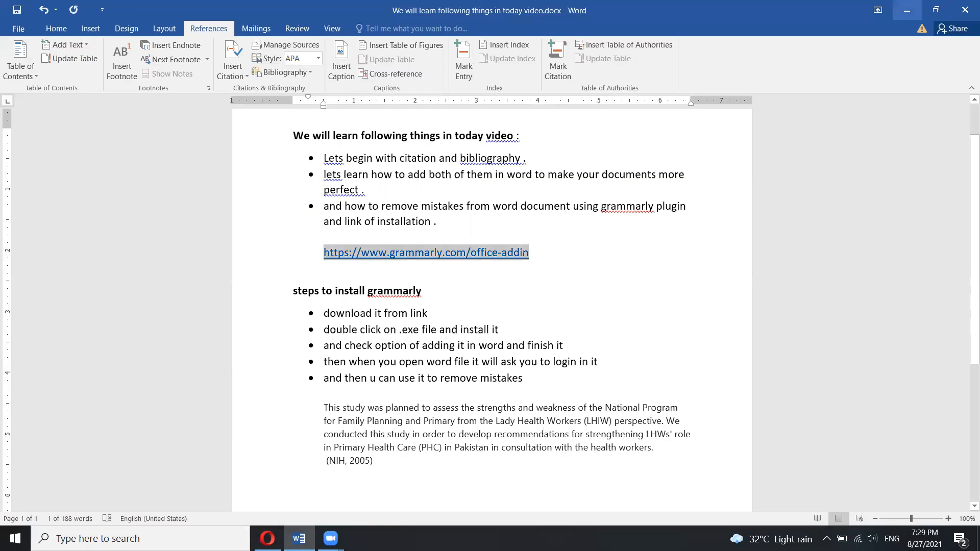
Open the Downloads folder in File Explorer and run GrammarlyAddInSetup.exe.
left_click(141, 539)
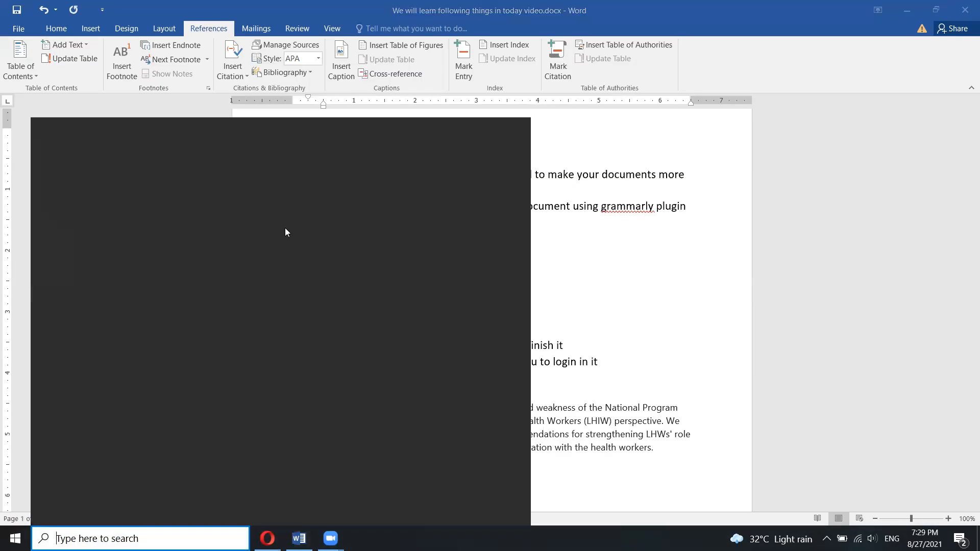
left_click(289, 229)
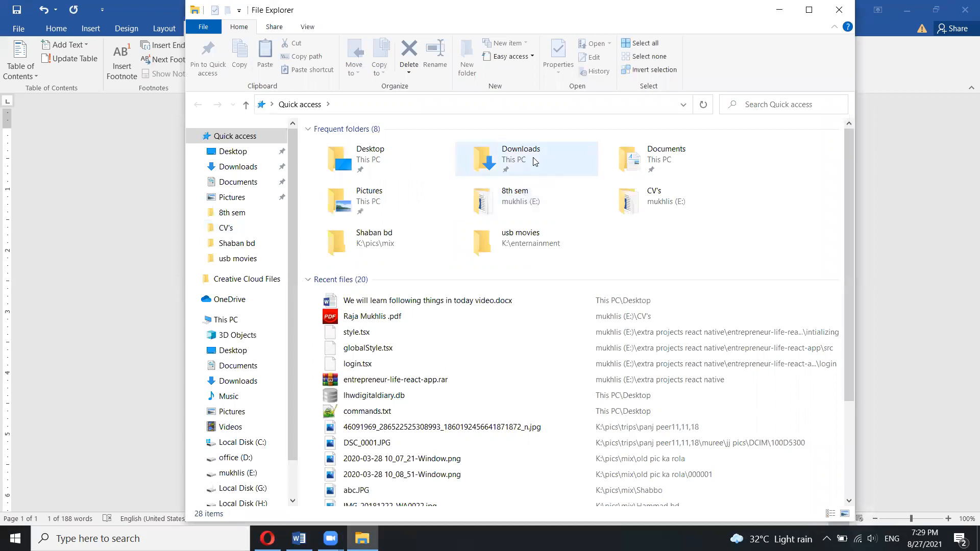
left_click(535, 162)
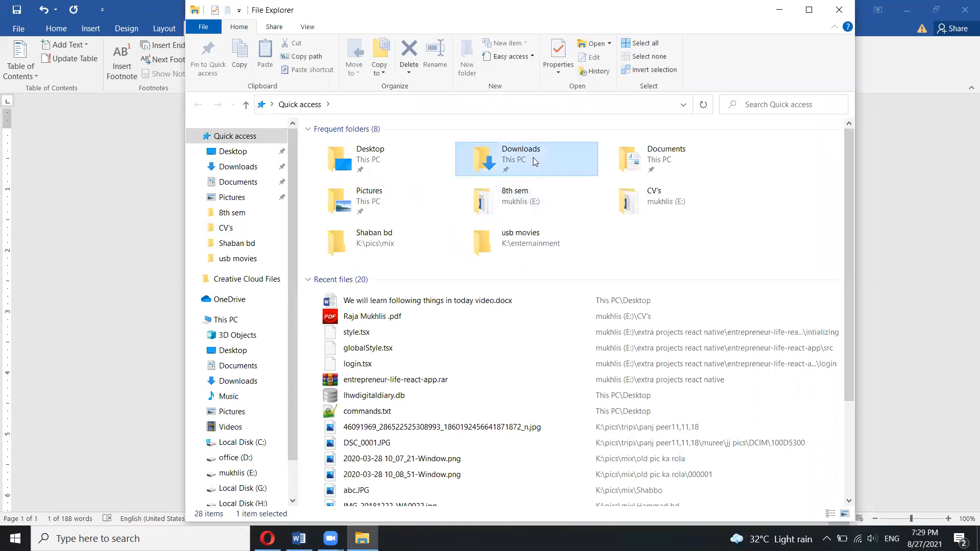
double_click(533, 158)
left_click(343, 307)
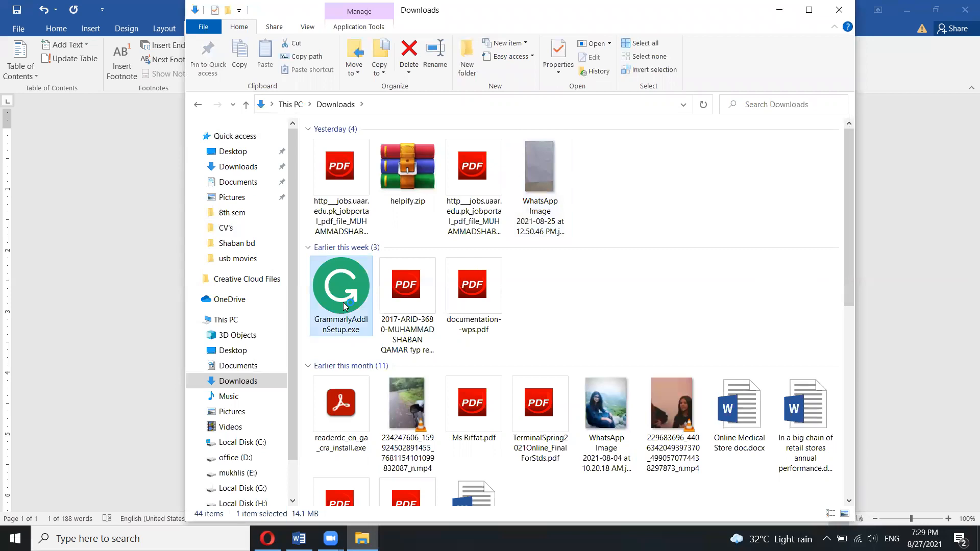
Clear the open windows away from the Grammarly installer, start the setup and deselect Grammarly for Outlook.
left_click(785, 12)
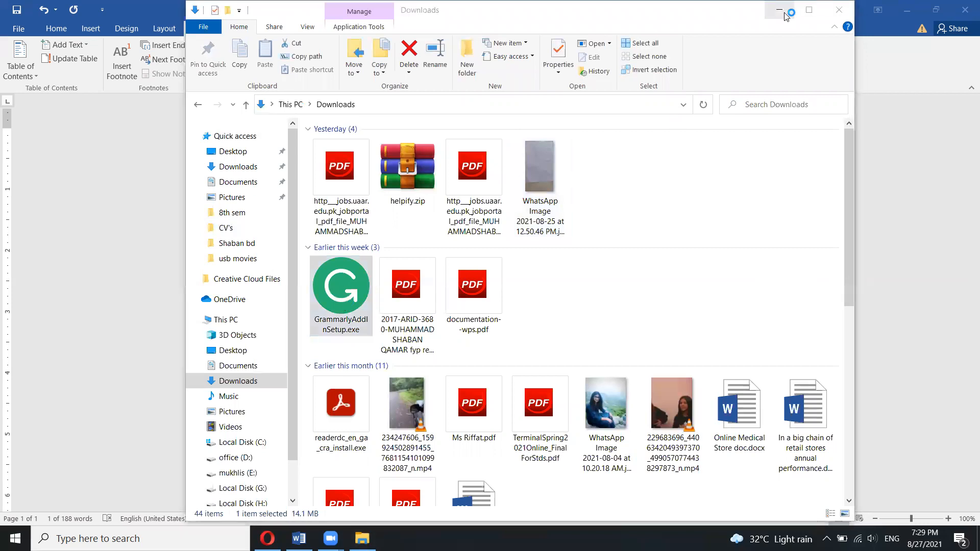
left_click(903, 9)
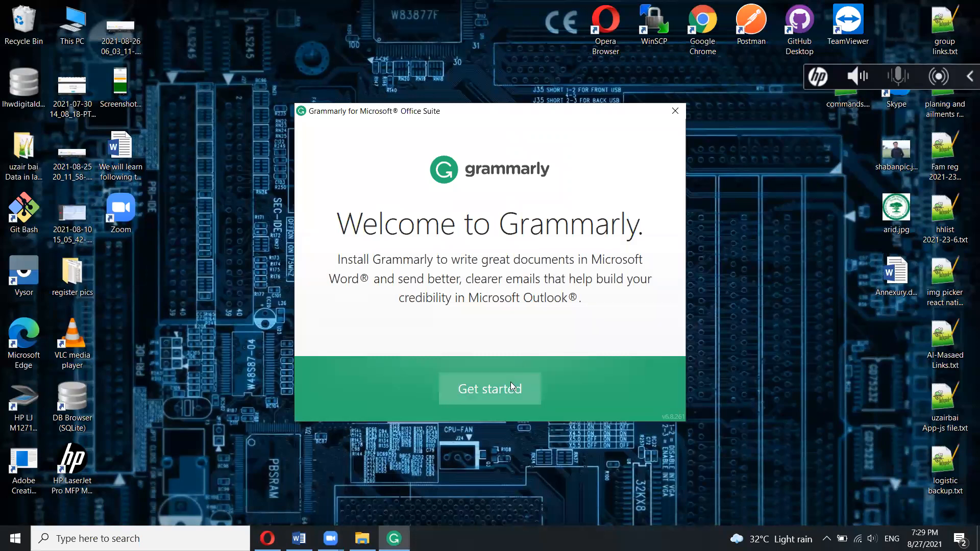
left_click(512, 387)
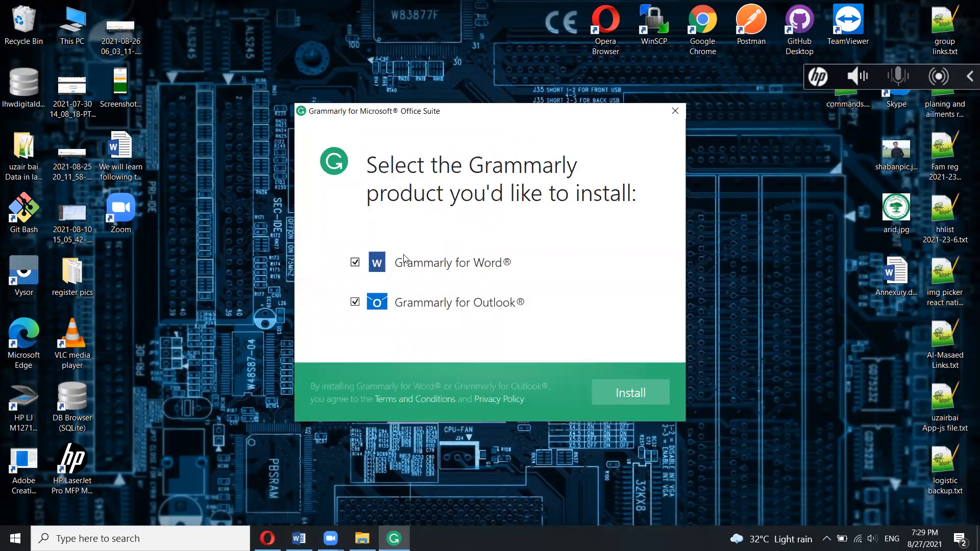
left_click(355, 302)
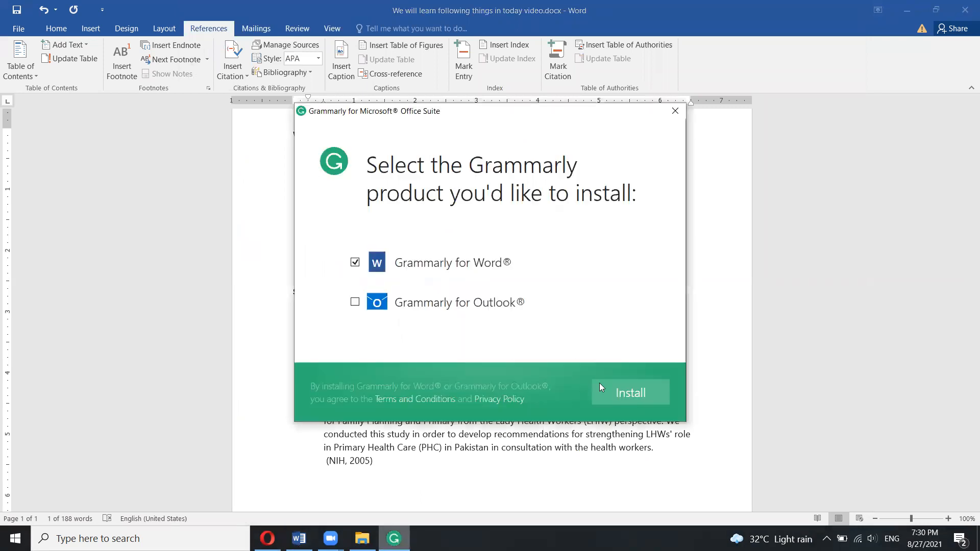
Install Grammarly for Word and finish the setup.
left_click(608, 391)
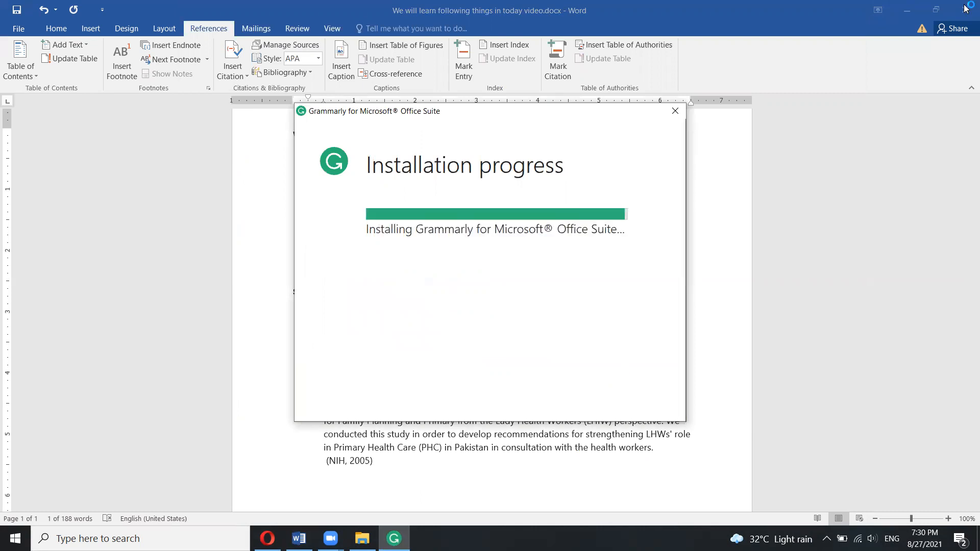
left_click(907, 10)
left_click(306, 532)
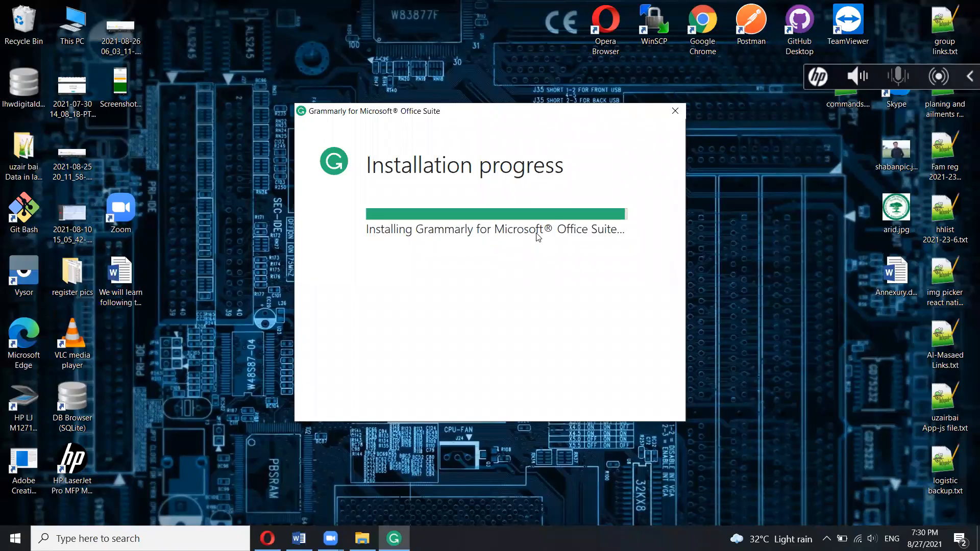
left_click(595, 326)
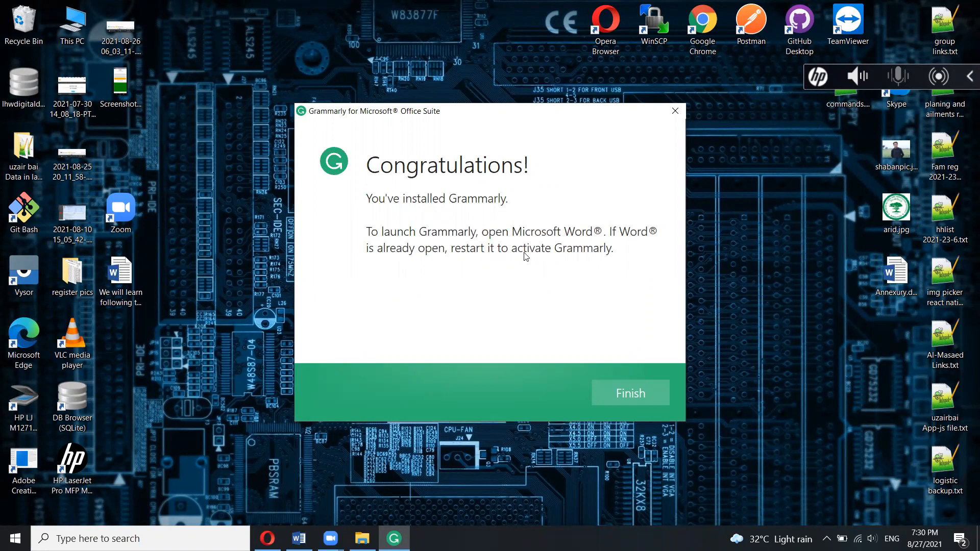
left_click(631, 394)
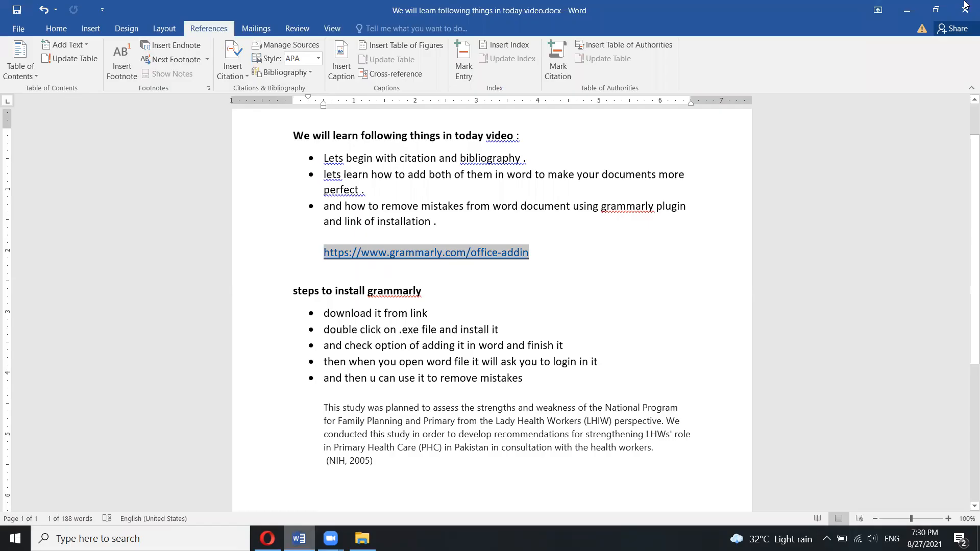
Restart Word by reopening the document from the desktop, and sign in to Grammarly through the browser.
left_click(965, 8)
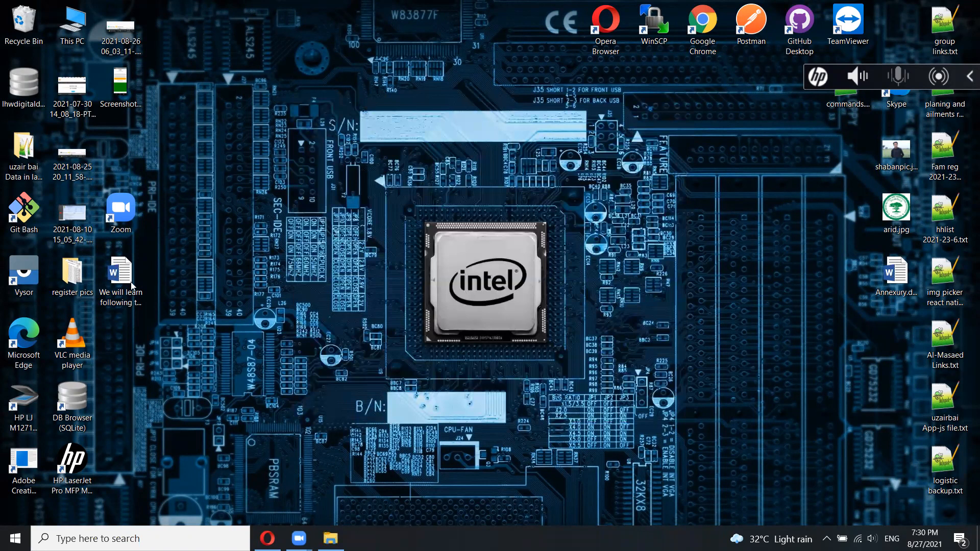
double_click(132, 285)
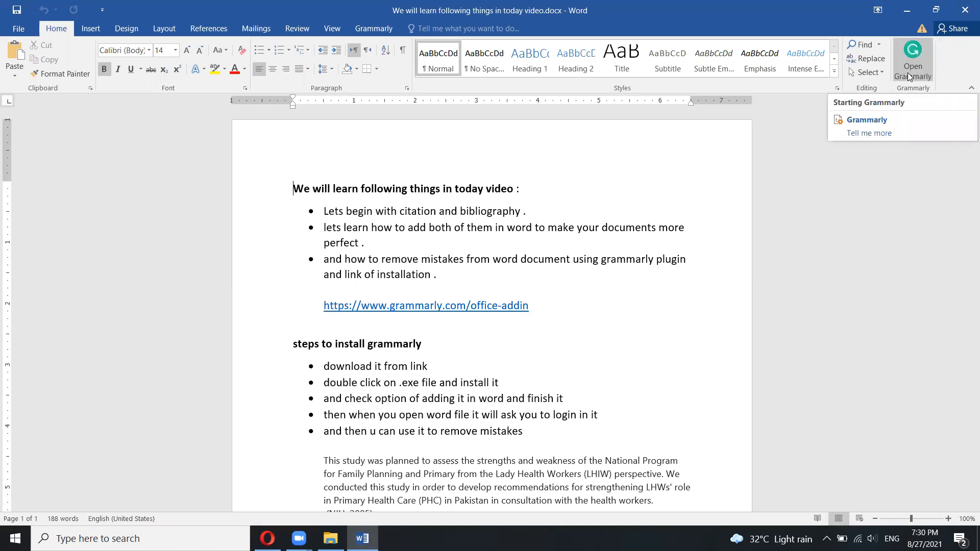
left_click(907, 73)
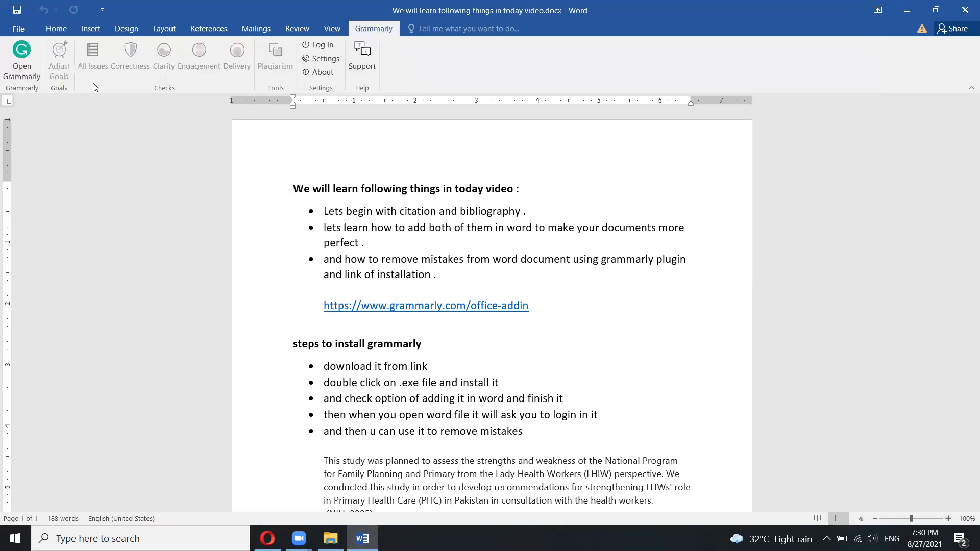
left_click(31, 72)
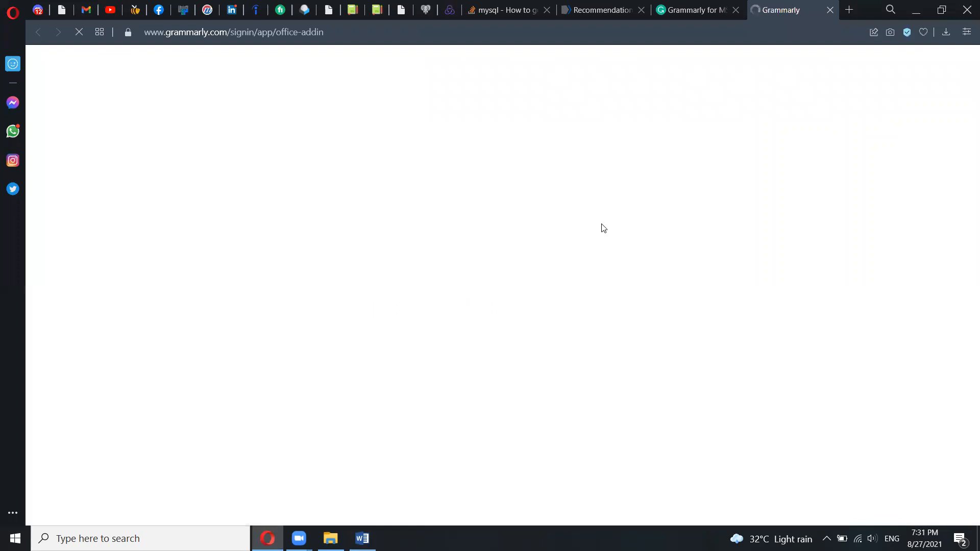
left_click(494, 274)
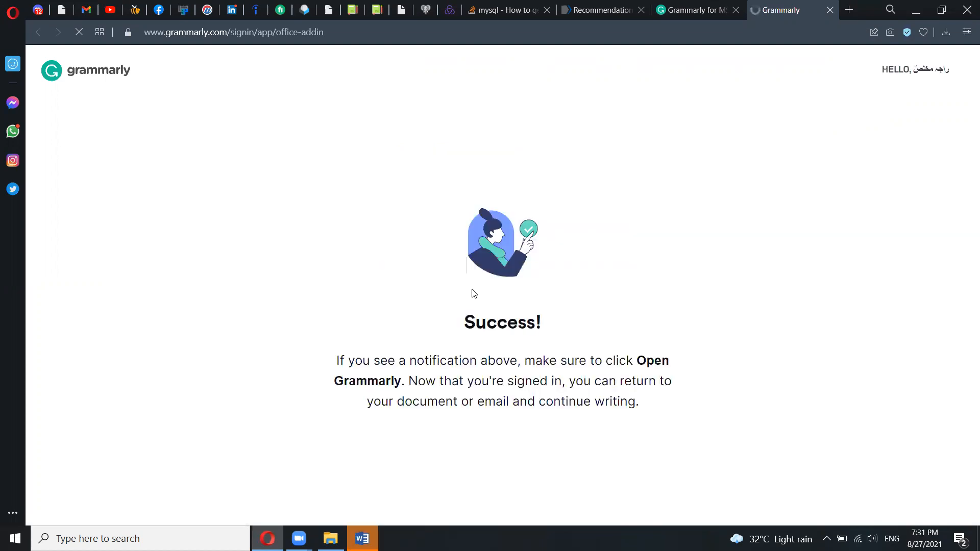
left_click(363, 538)
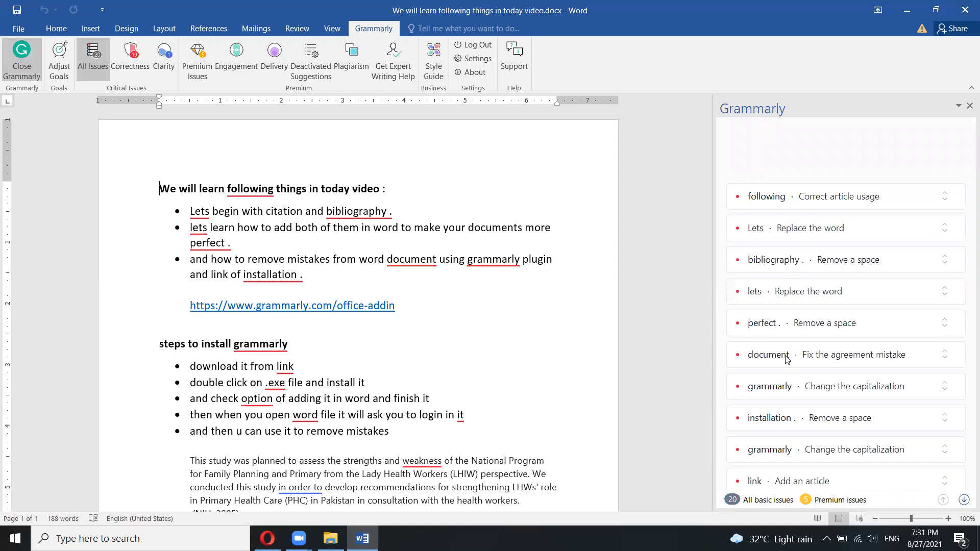
Accept Grammarly's correction "the following" in the document's opening heading.
scroll(511, 351, "down", 1)
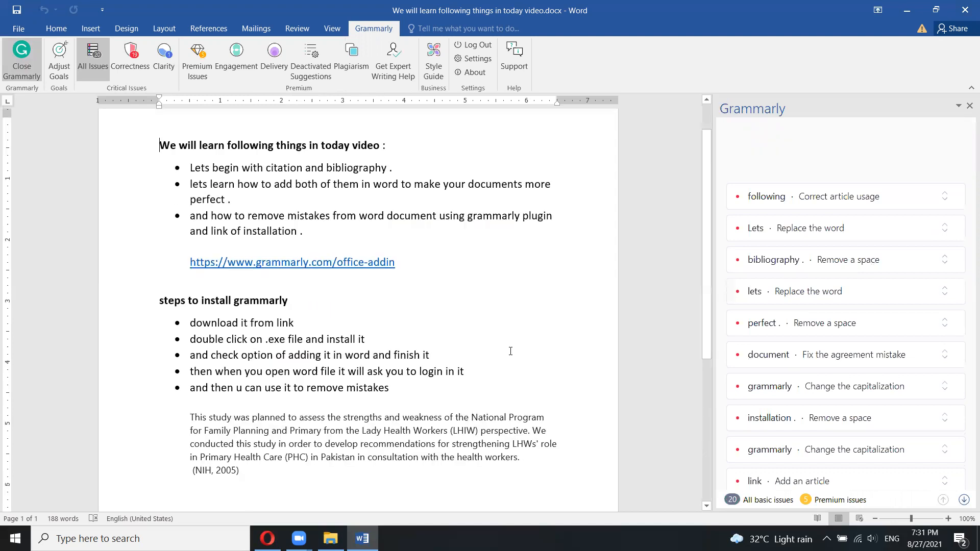
scroll(510, 351, "down", 5)
scroll(511, 351, "up", 6)
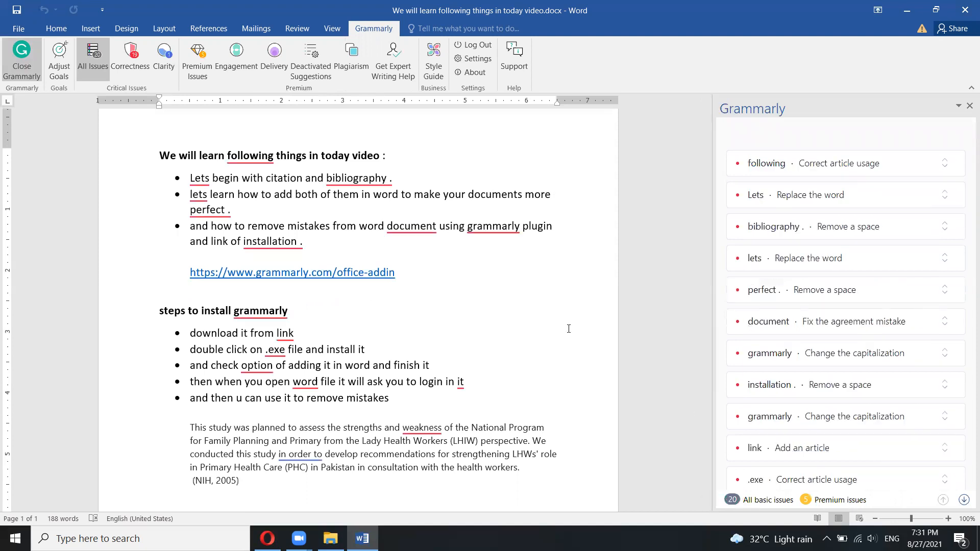
scroll(560, 326, "up", 1)
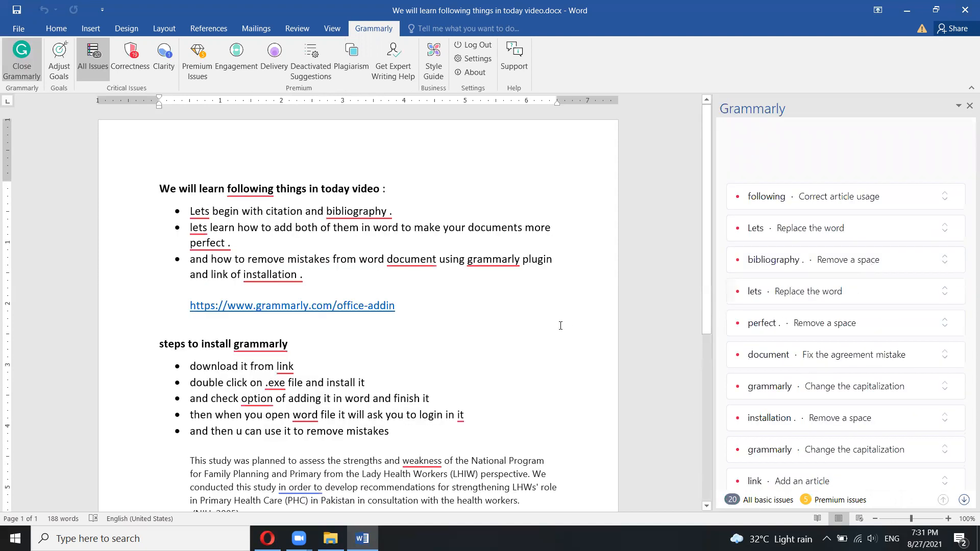
left_click(842, 204)
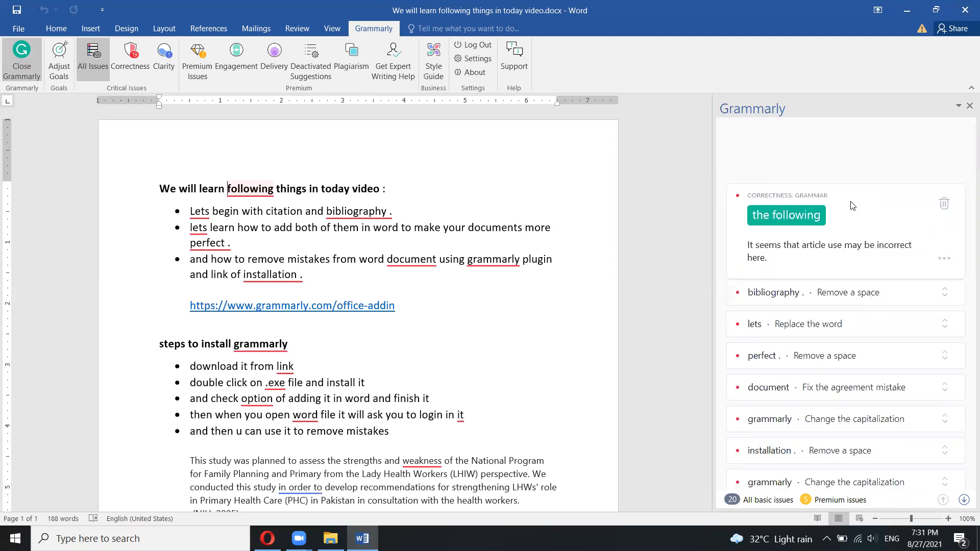
left_click(801, 218)
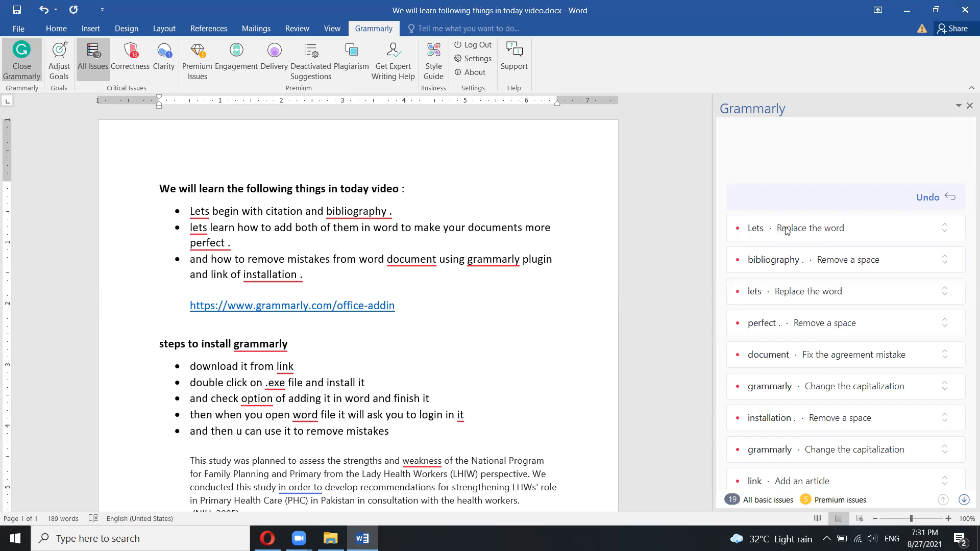
In the first bullet, replace "Lets" with Grammarly's "Let's" and remove the space before the period after "bibliography".
left_click(781, 228)
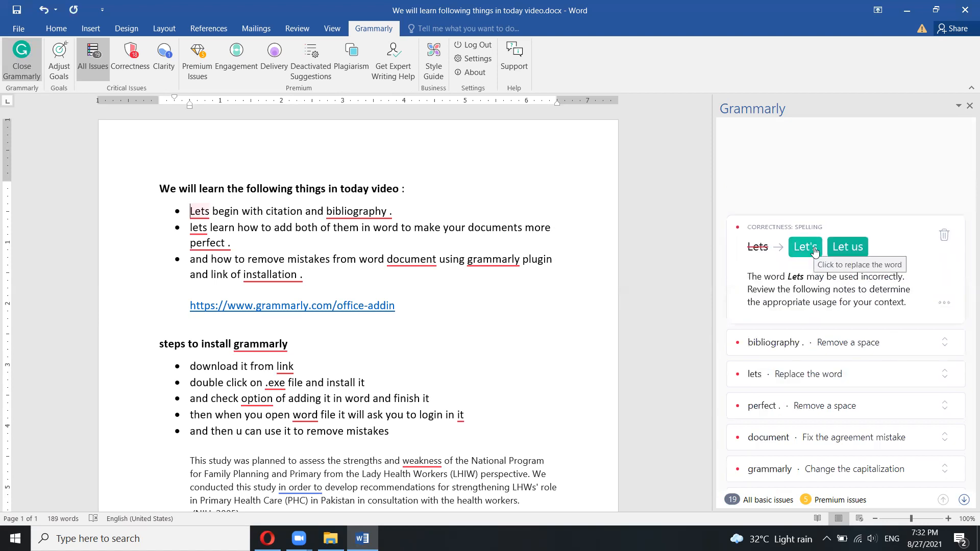
left_click(815, 250)
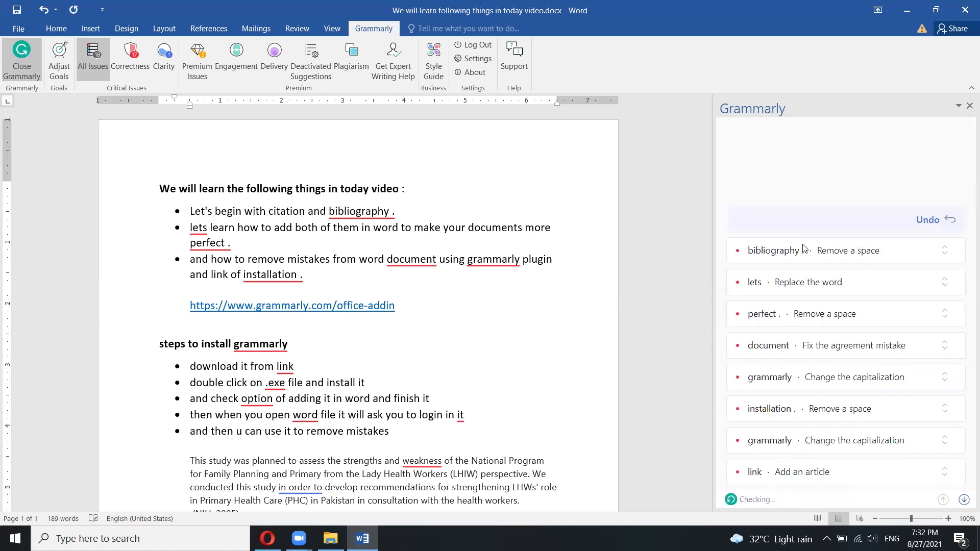
left_click(804, 248)
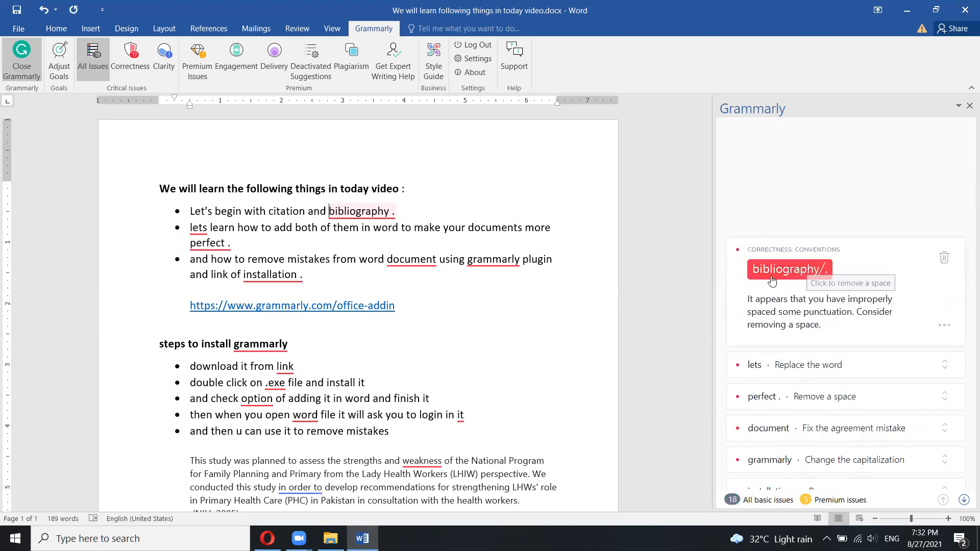
left_click(800, 276)
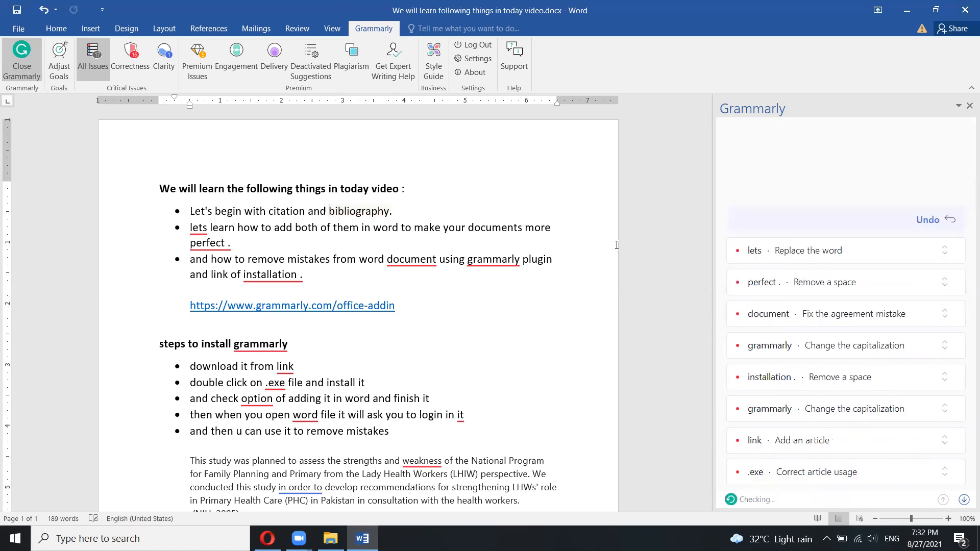
In the second bullet, accept Grammarly's "let's" and remove the space before the period after "perfect".
left_click(765, 258)
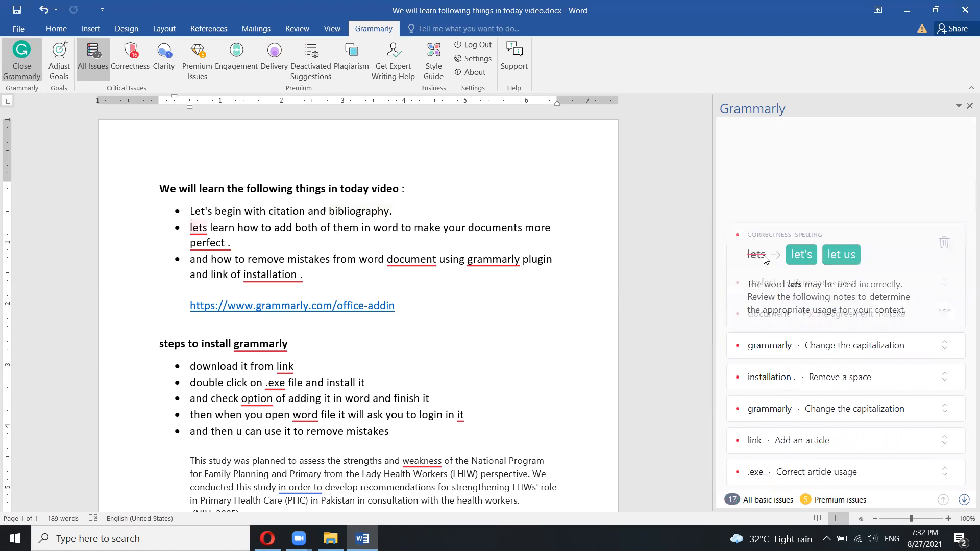
left_click(811, 272)
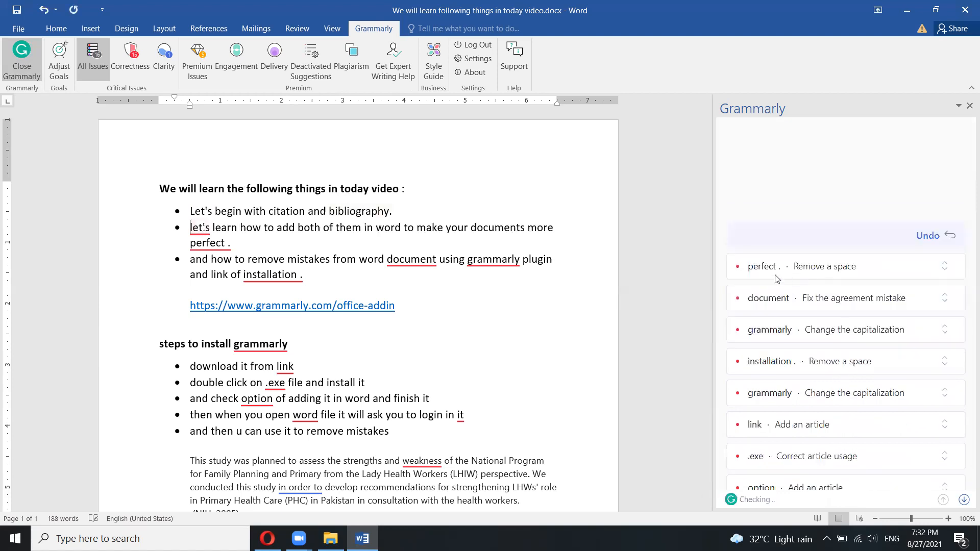
left_click(773, 270)
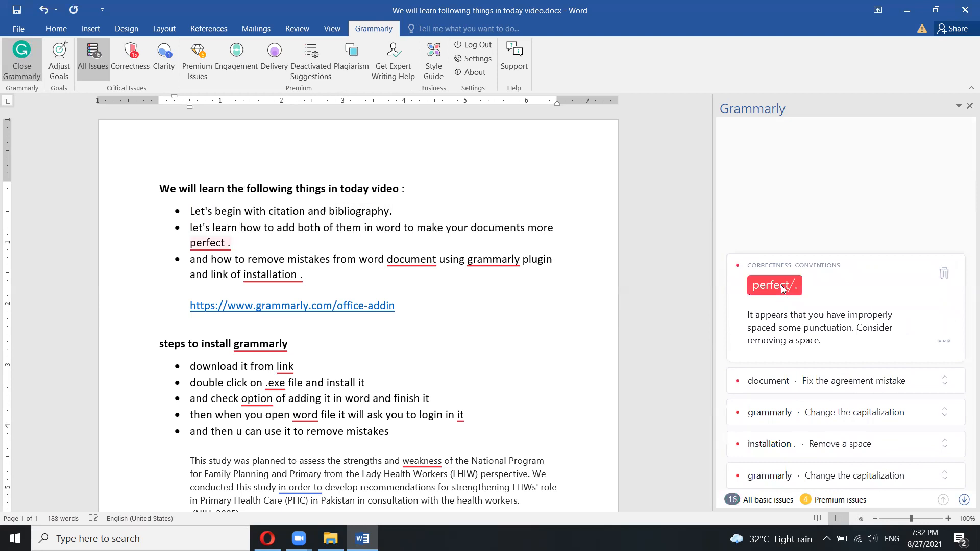
left_click(780, 289)
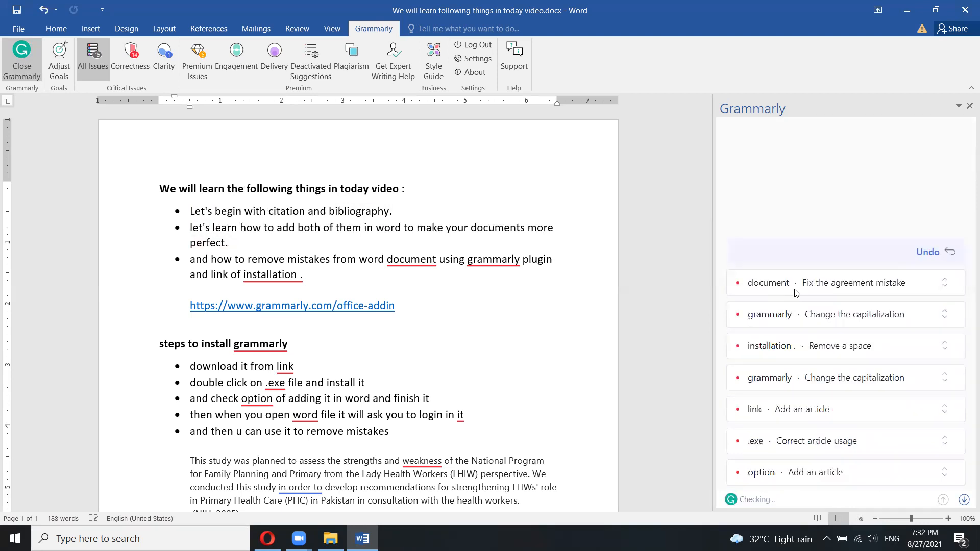
In the third bullet, accept Grammarly's corrections "documents" and "the Grammarly", and remove the space before the period after "installation".
left_click(817, 295)
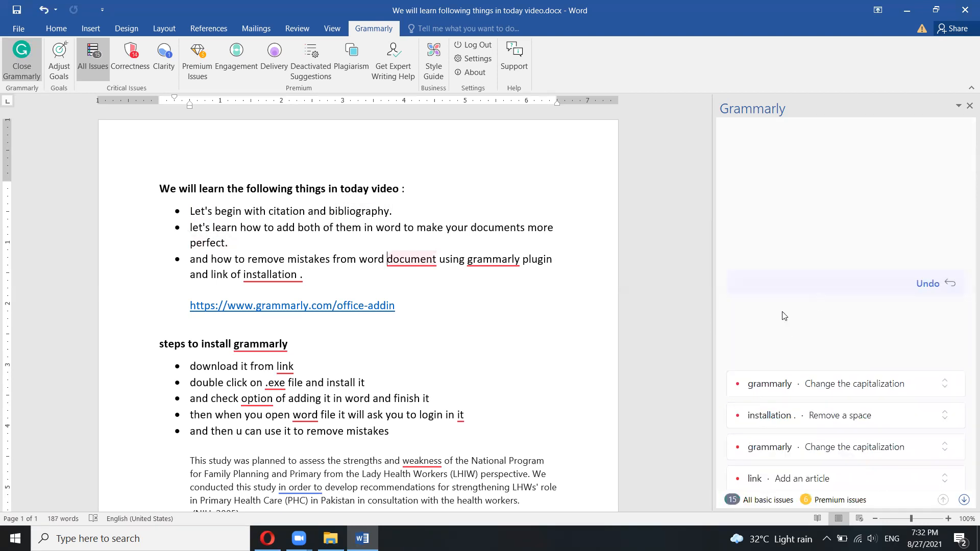
left_click(782, 292)
left_click(791, 299)
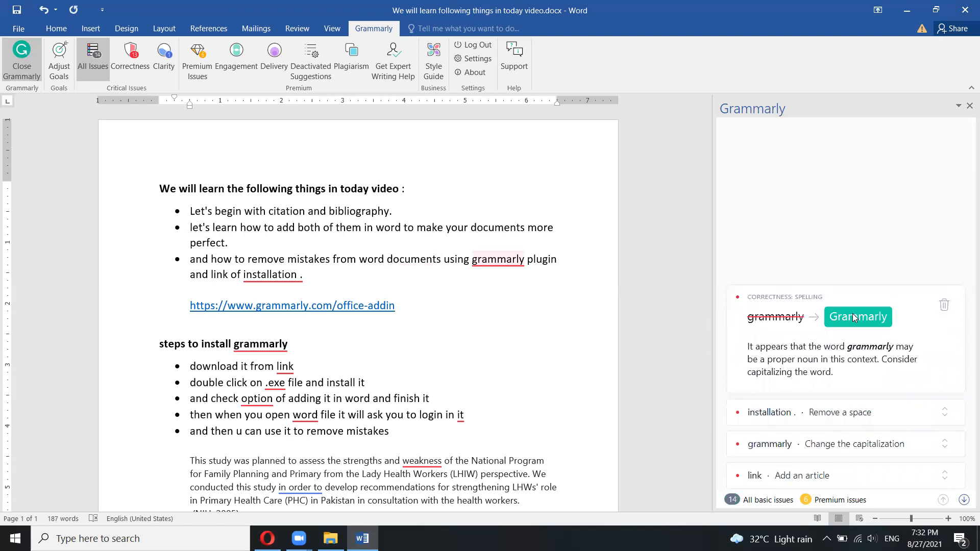
left_click(792, 326)
left_click(784, 301)
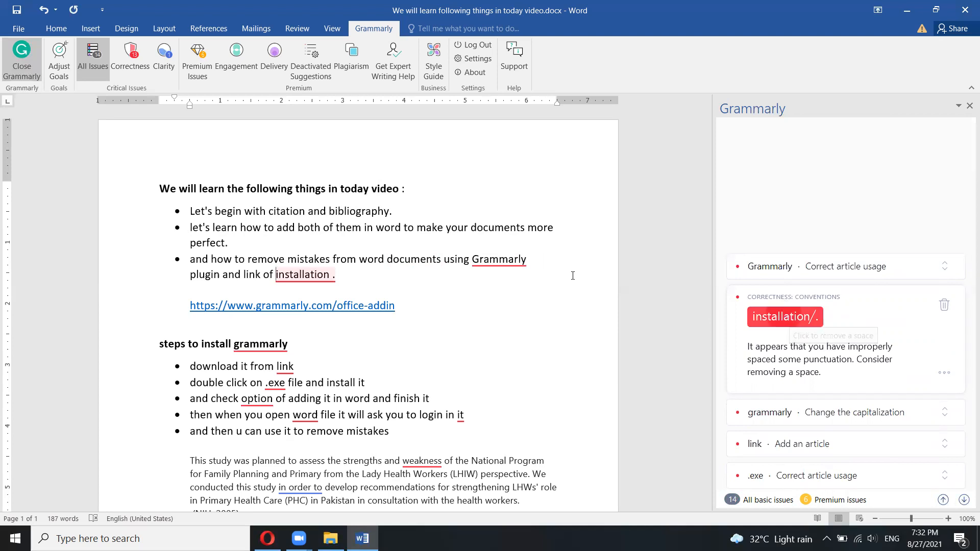
left_click(786, 317)
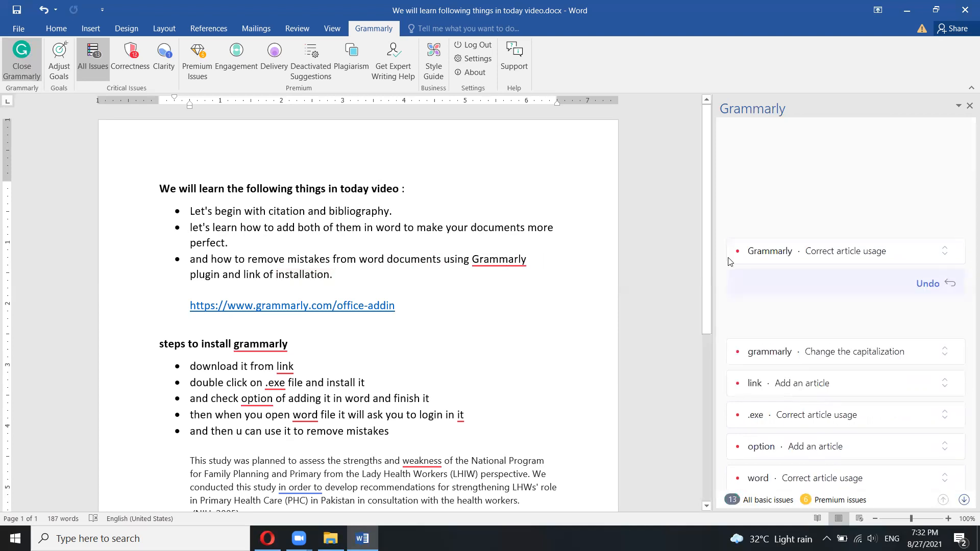
left_click(756, 257)
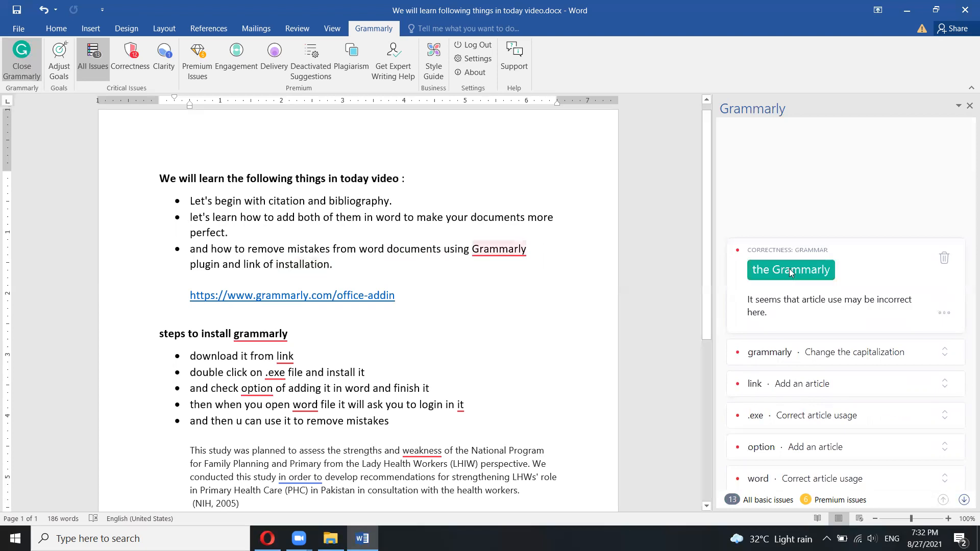
left_click(789, 269)
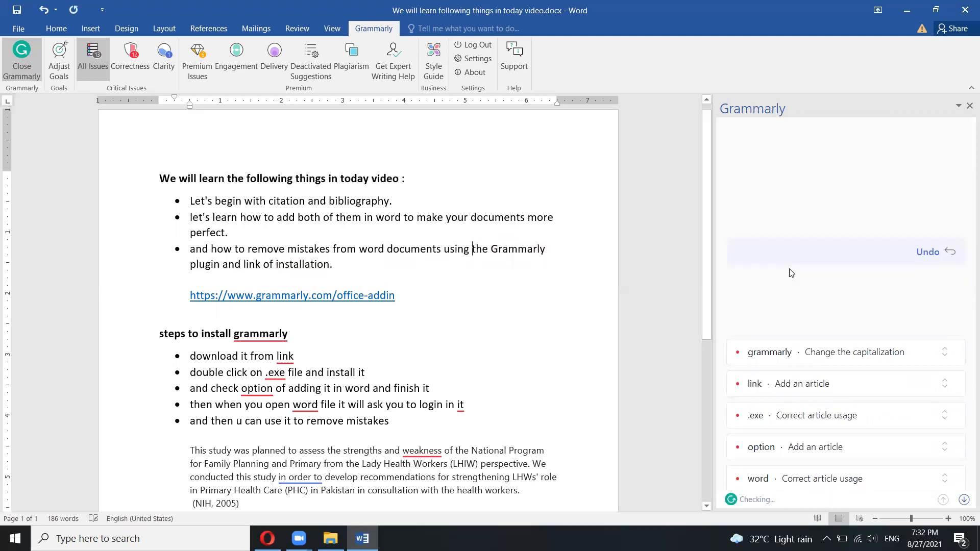
Capitalize "Grammarly" in the installation steps heading and accept the correction "the link" in the bullet below it.
left_click(784, 342)
left_click(864, 373)
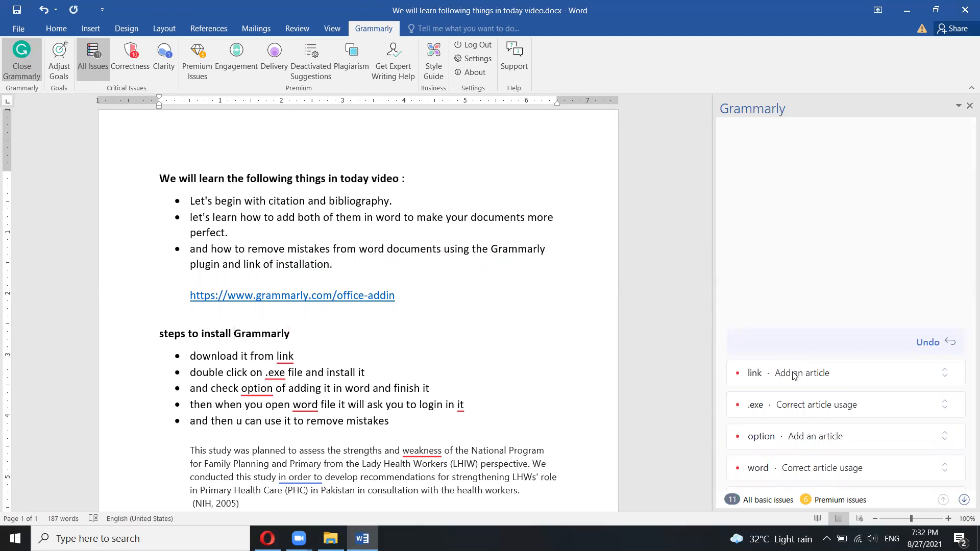
left_click(792, 383)
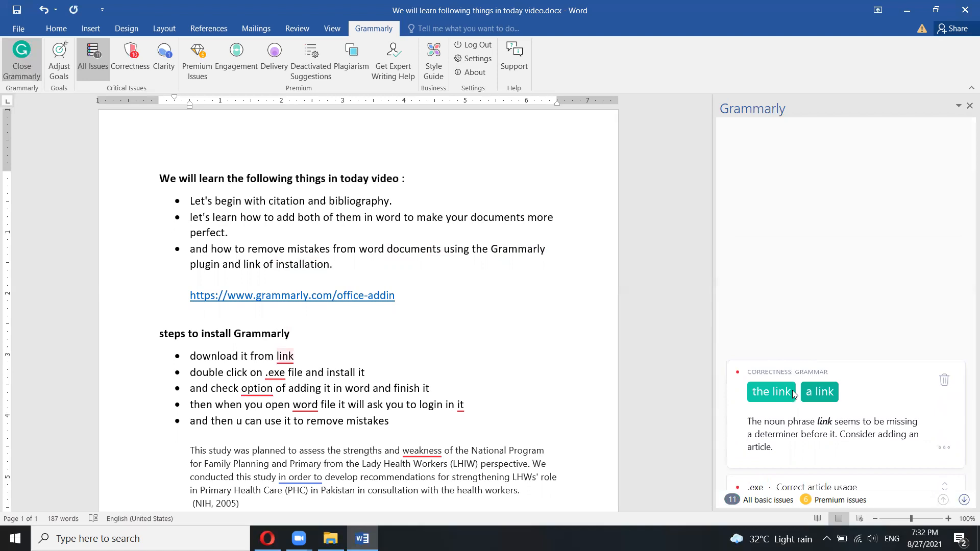
left_click(792, 390)
Accept Grammarly's corrections "the .exe" and "the option" in the second and third installation steps.
left_click(780, 396)
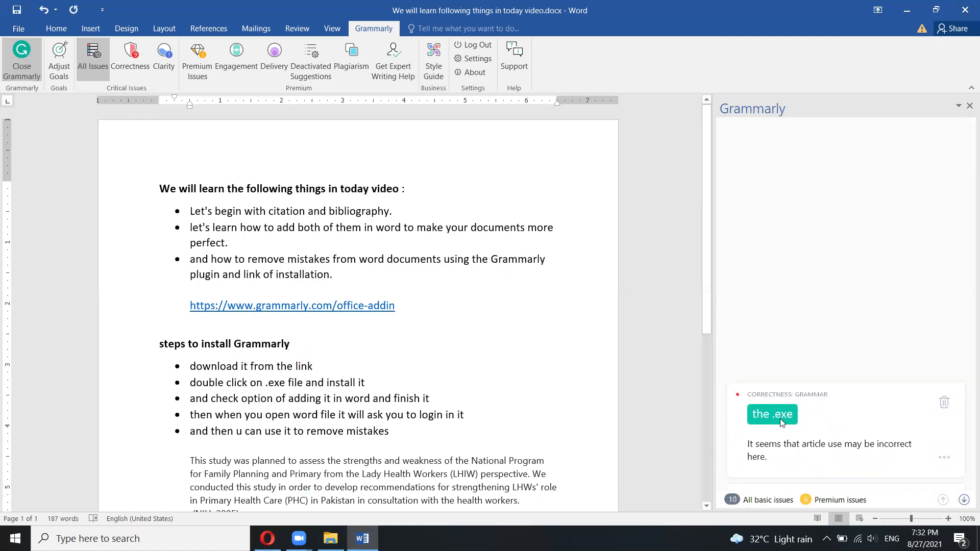
left_click(780, 418)
left_click(781, 422)
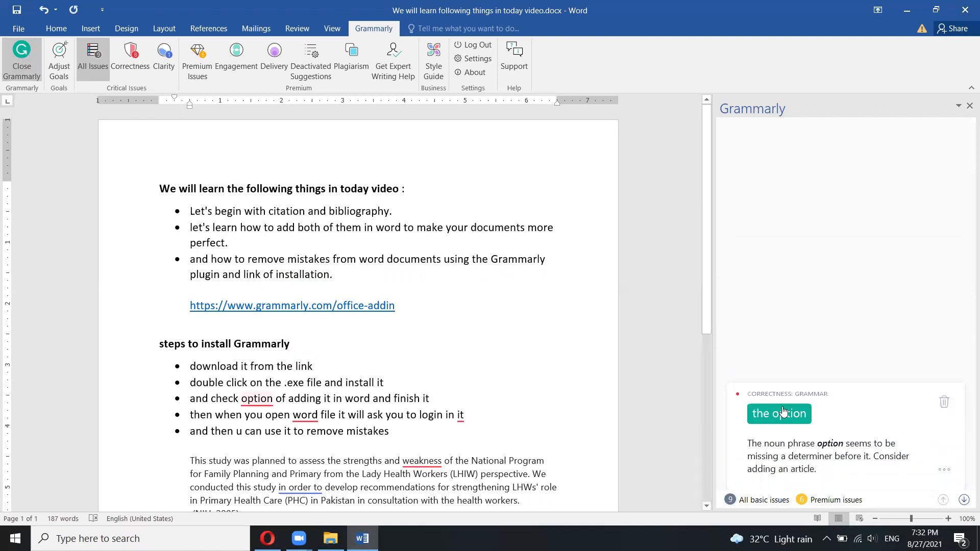
left_click(783, 412)
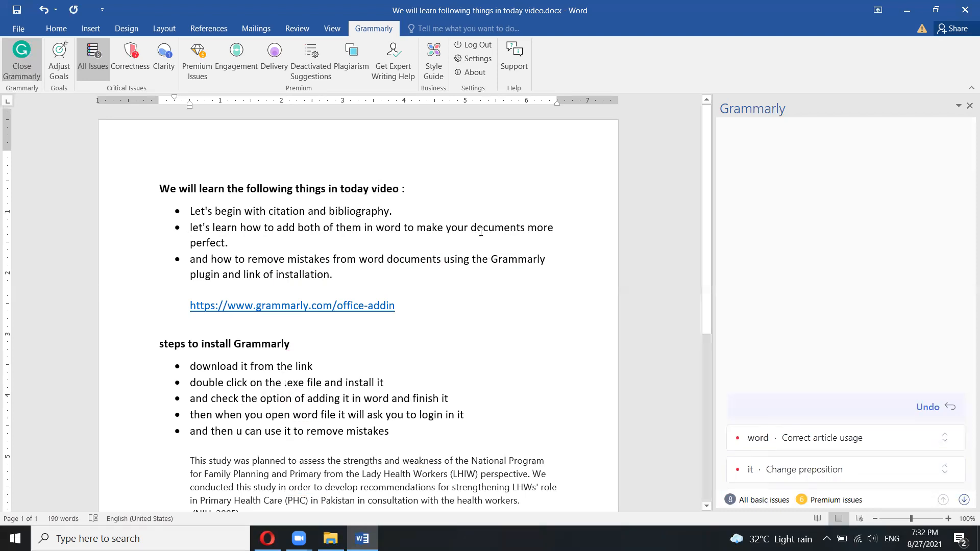
scroll(480, 231, "down", 5)
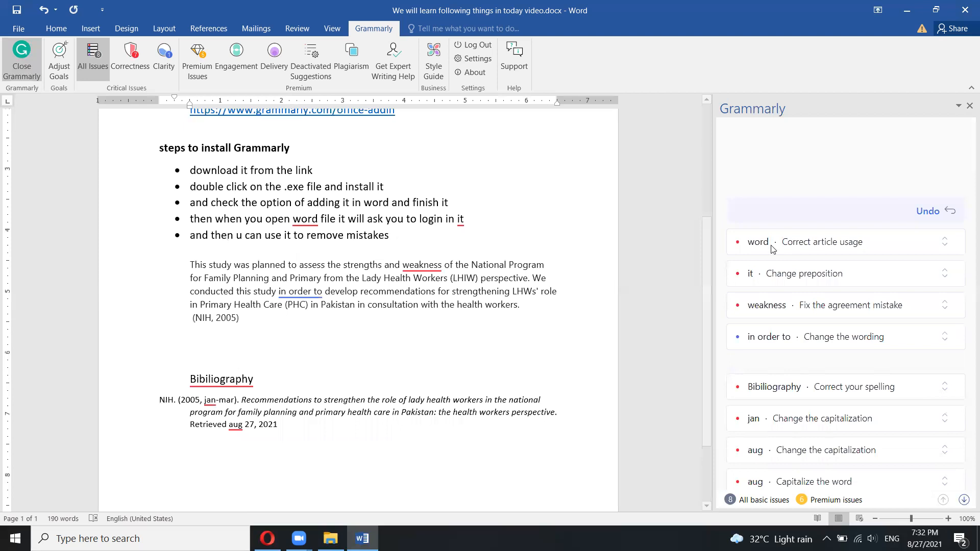
Accept Grammarly's corrections "the word" and "to it" in the fourth installation step.
left_click(773, 248)
left_click(778, 266)
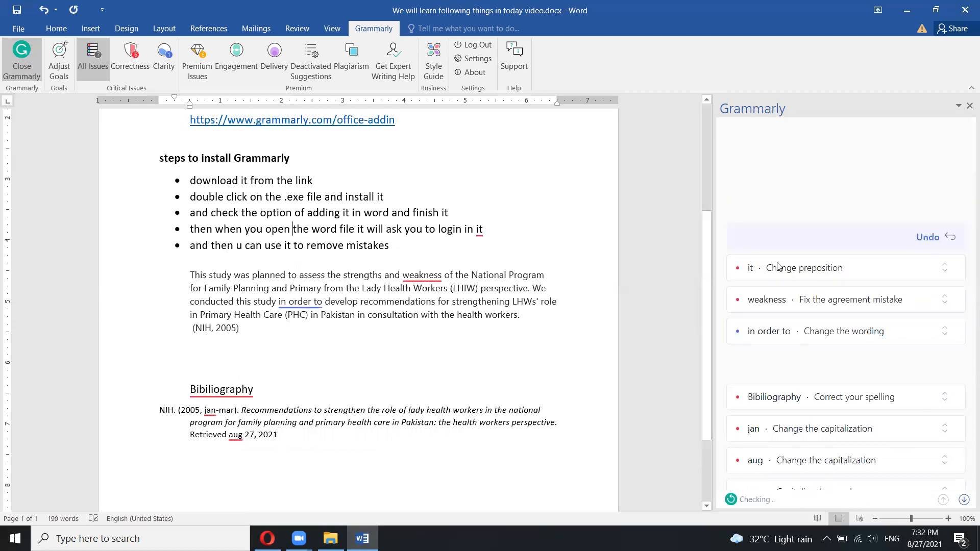
left_click(779, 266)
left_click(773, 317)
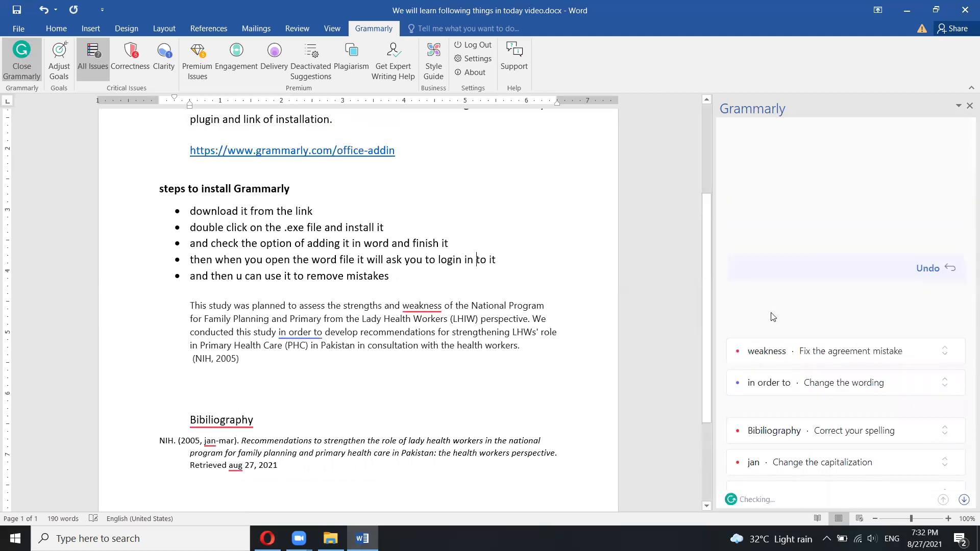
Accept Grammarly's "weaknesses" in the study paragraph and join "in to" as "into" in the fourth installation step.
left_click(777, 350)
left_click(841, 332)
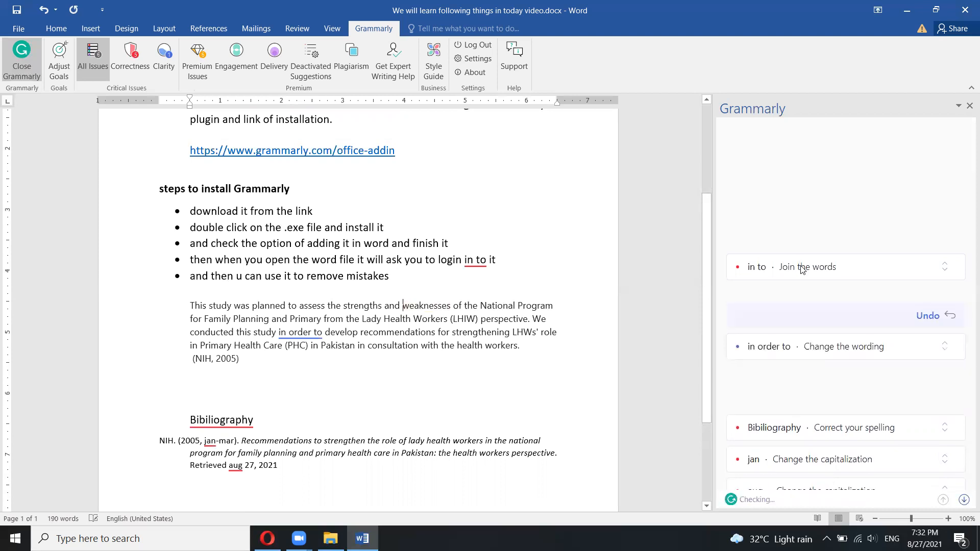
left_click(803, 269)
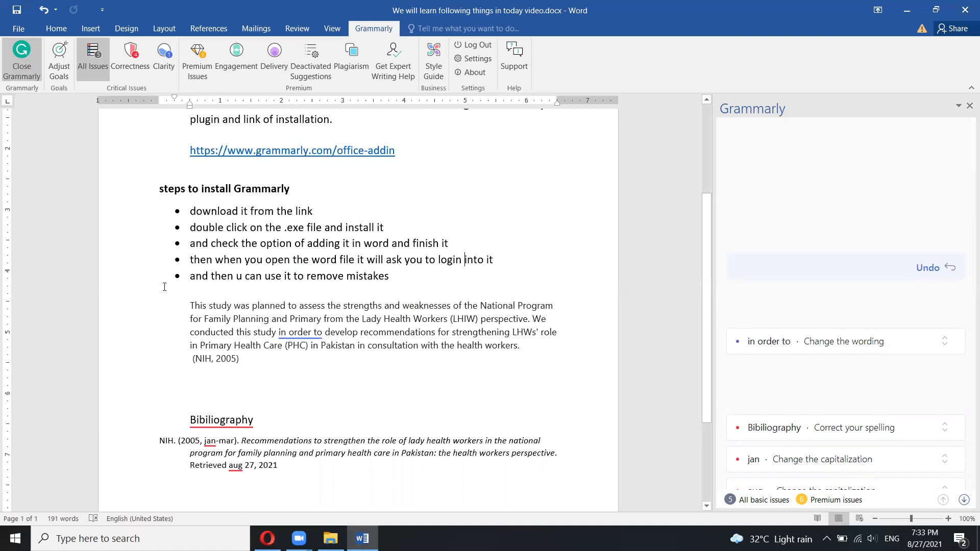
Select the empty line above the study paragraph and open the custom page margin settings.
left_click(141, 296)
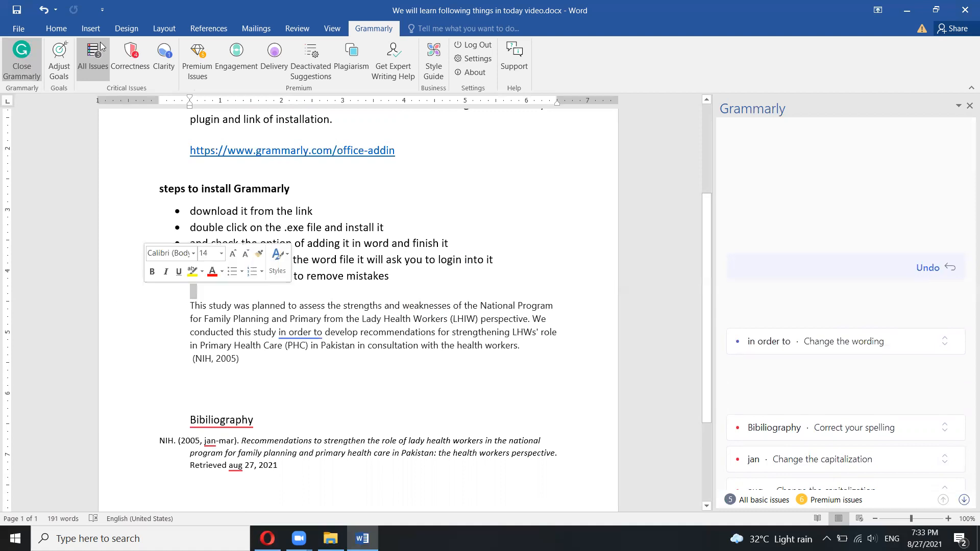
left_click(58, 32)
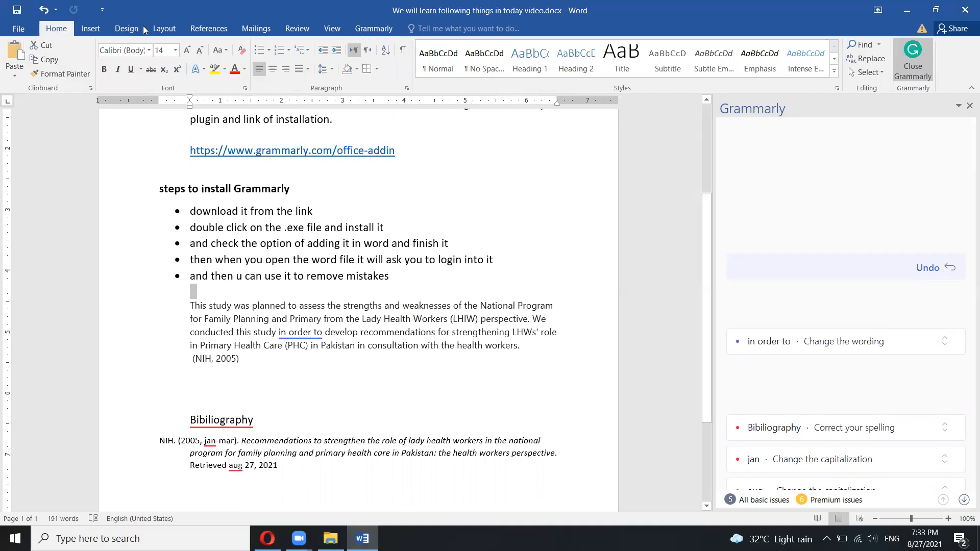
left_click(174, 31)
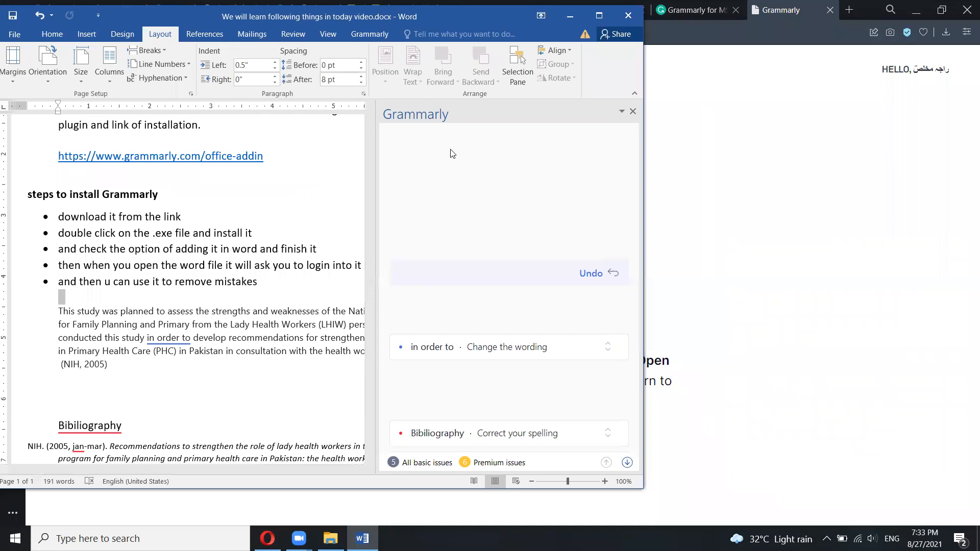
left_click(600, 20)
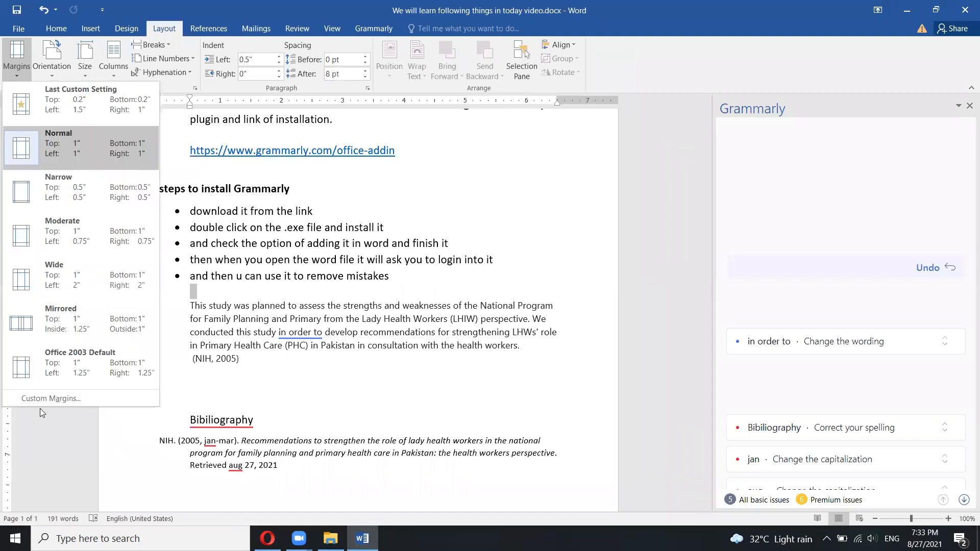
left_click(40, 398)
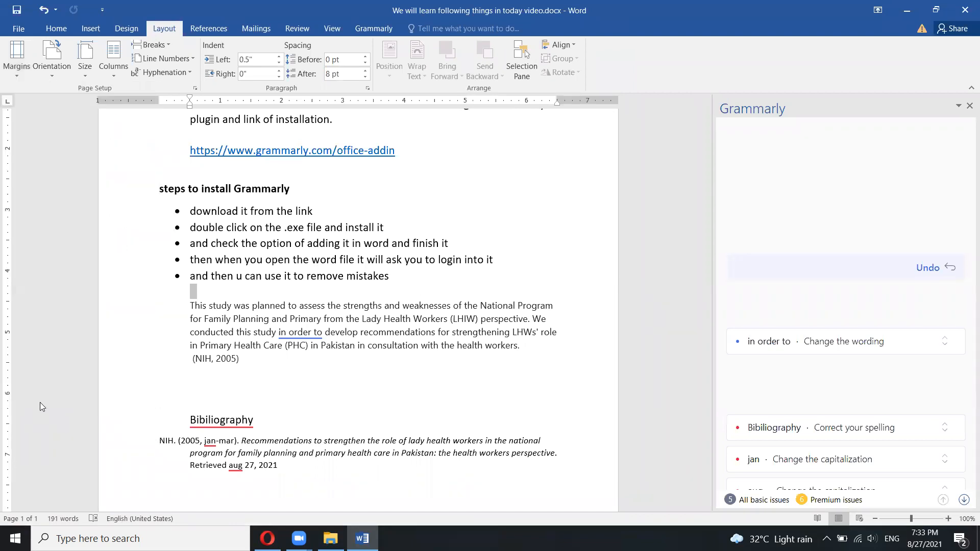